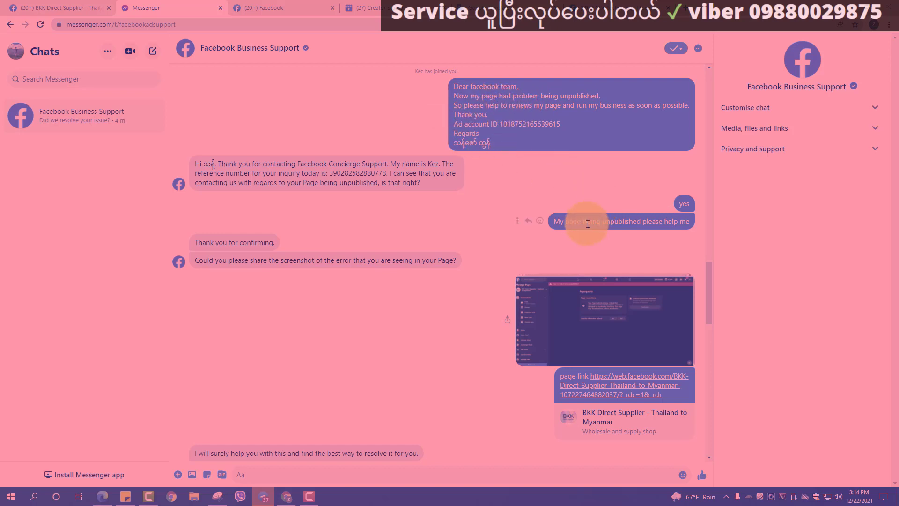
# Scroll to the BKK Direct Supplier - Thailand to Myanmar Page and highlight its name.
pyautogui.scroll(-3, 395, 237)
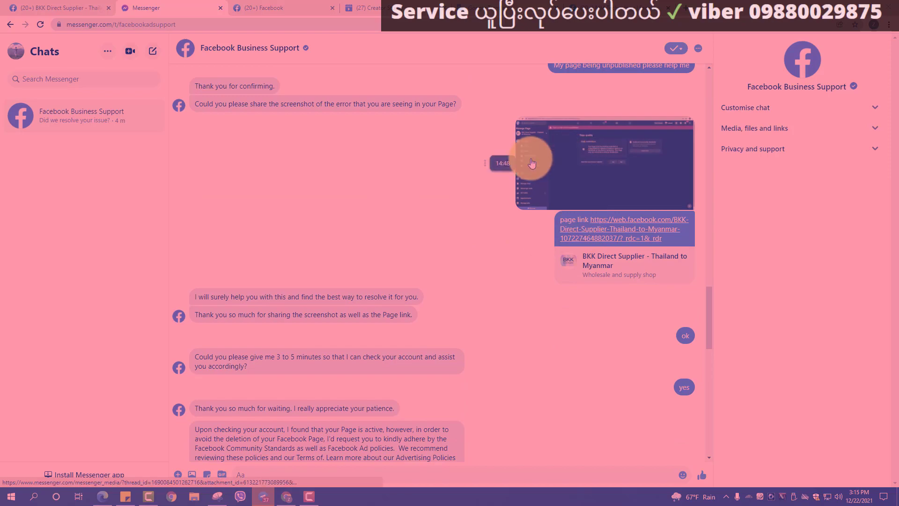
pyautogui.scroll(-3, 532, 162)
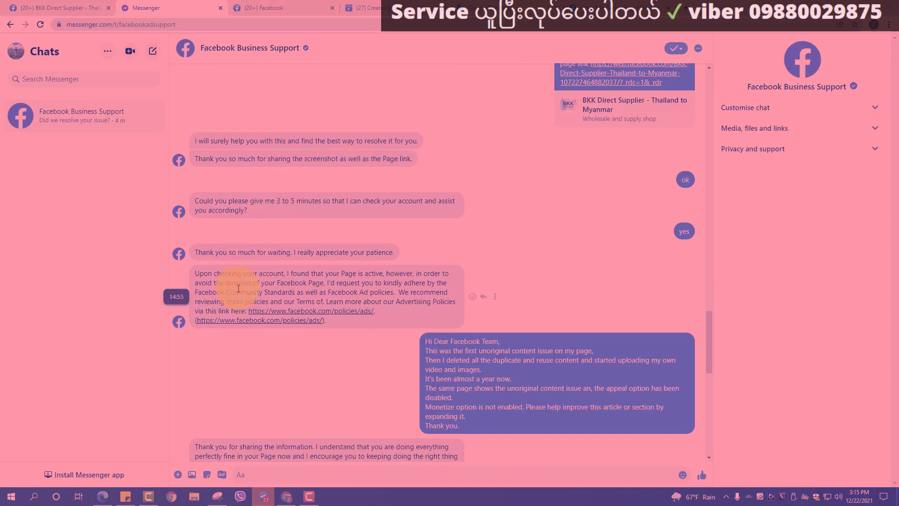
pyautogui.scroll(-2, 409, 267)
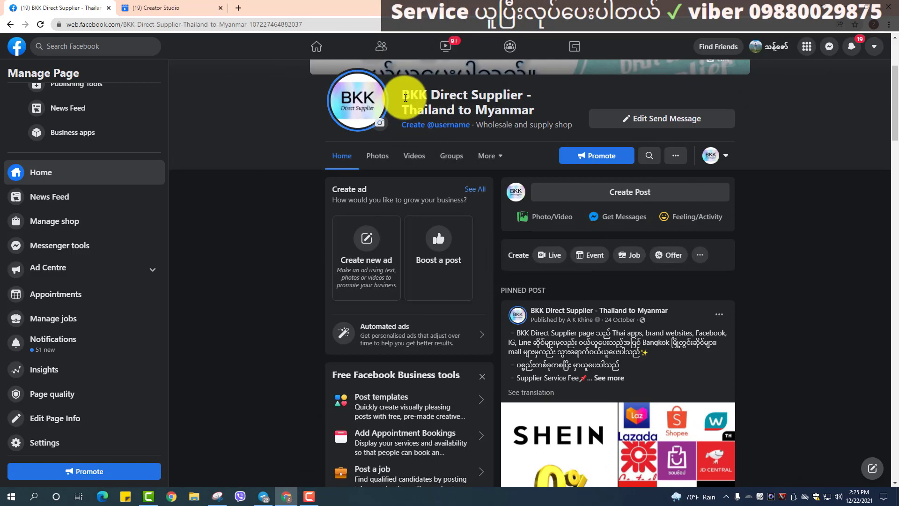
pyautogui.moveTo(405, 98); pyautogui.dragTo(534, 105)
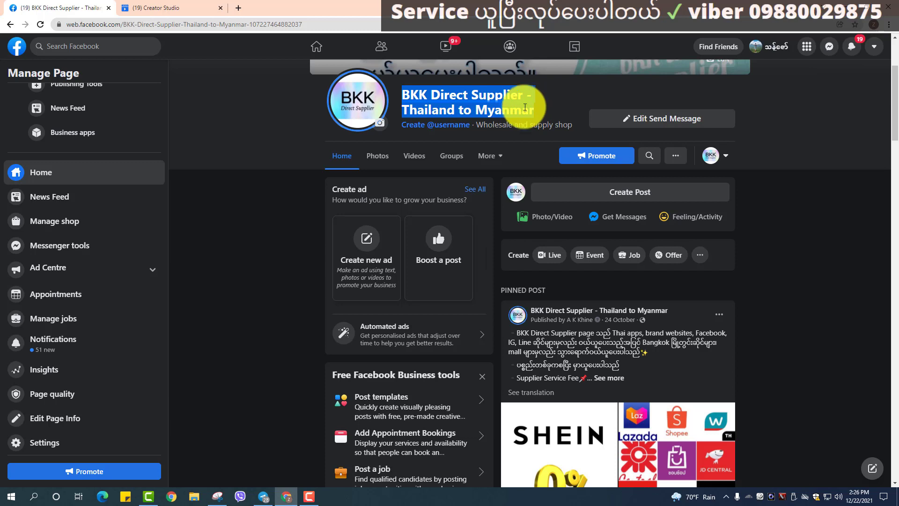
# Open Page quality from the Manage Page sidebar to see the unpublishing risk.
pyautogui.click(63, 394)
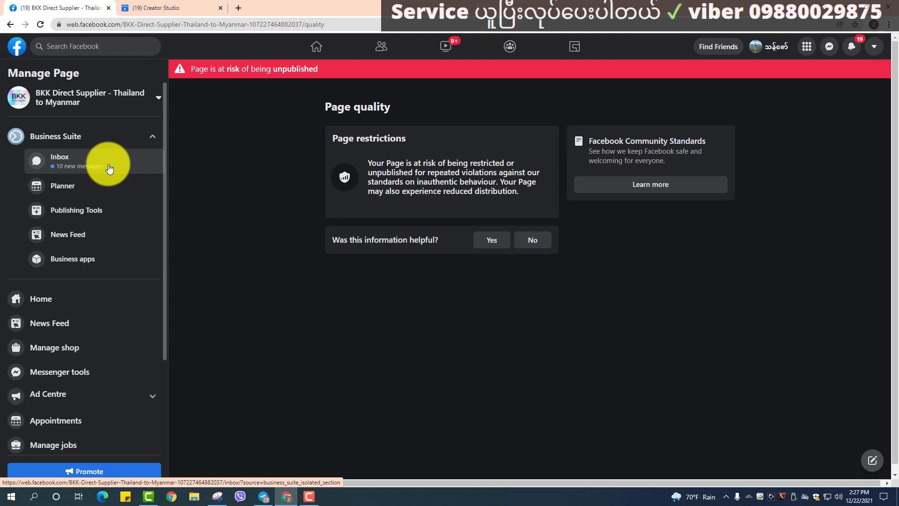
# Return to the Page's Home and scroll past the pinned posts to the HOLIDAY RUSH 40% off post.
pyautogui.click(41, 304)
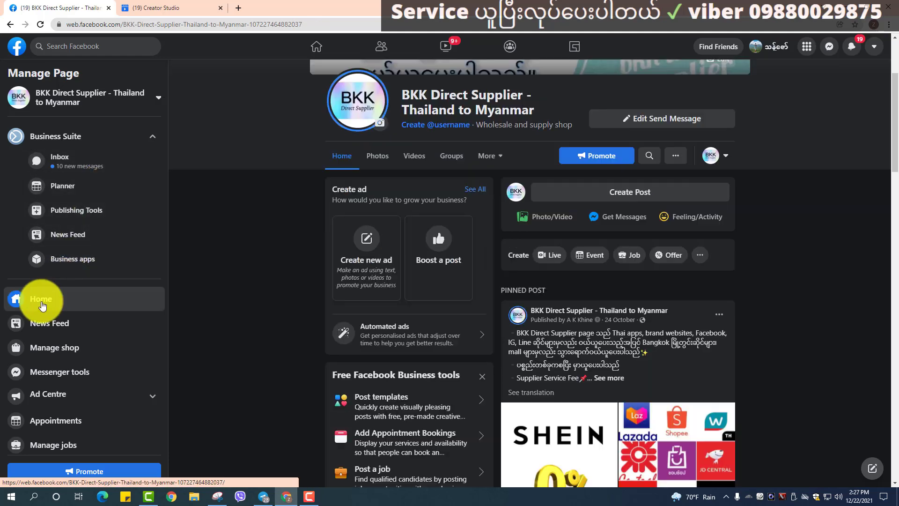
pyautogui.scroll(-6, 703, 364)
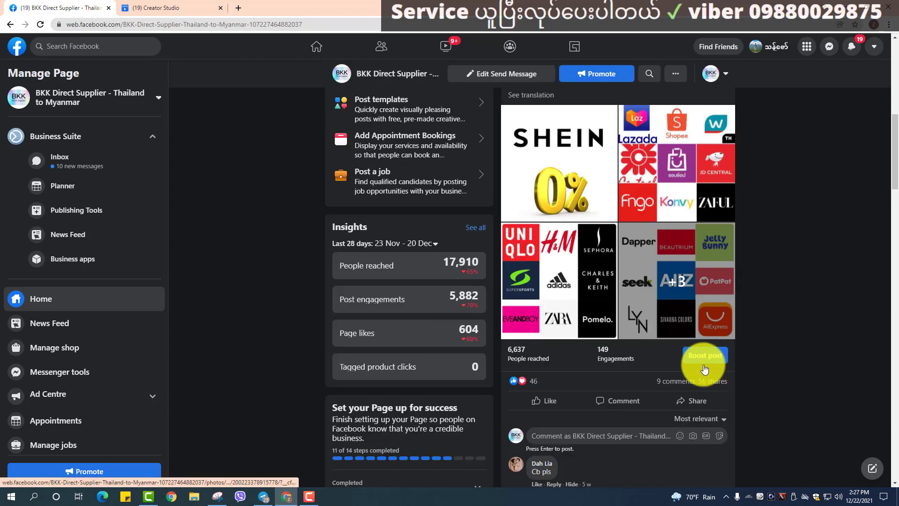
pyautogui.scroll(-10, 704, 368)
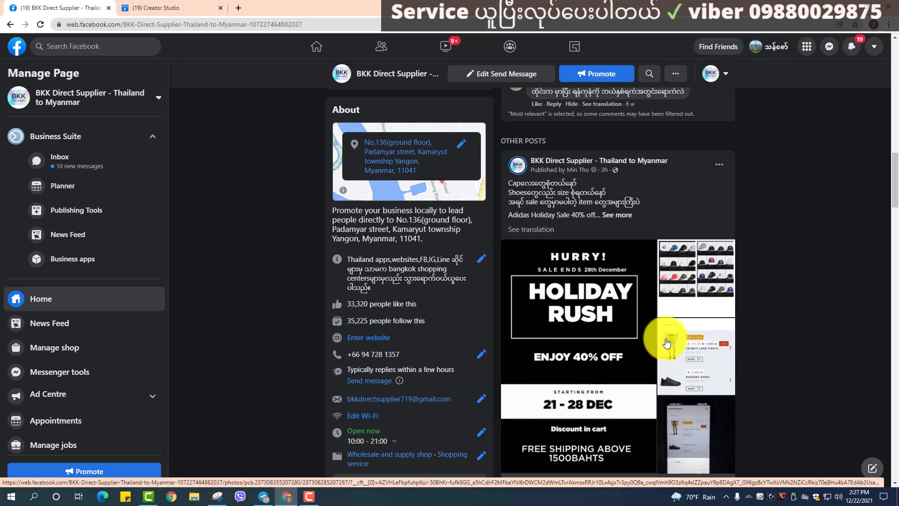
pyautogui.scroll(-2, 667, 343)
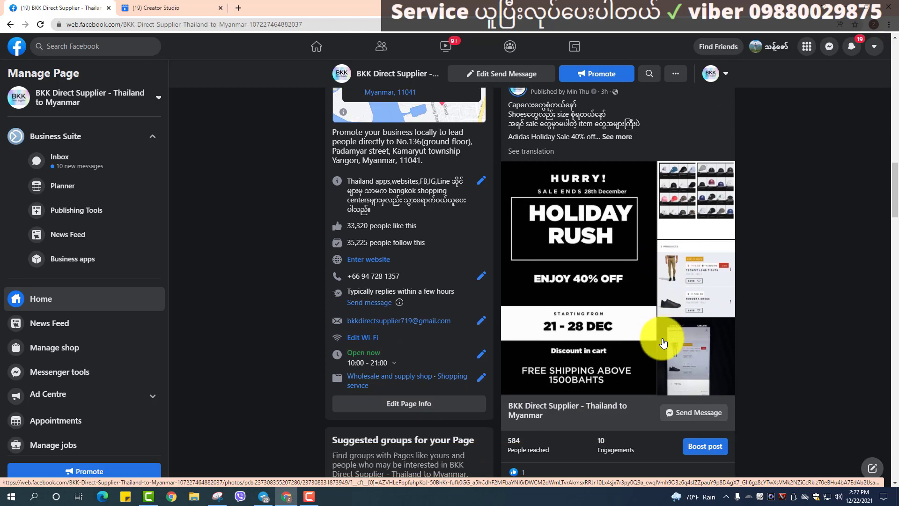
pyautogui.scroll(-4, 663, 343)
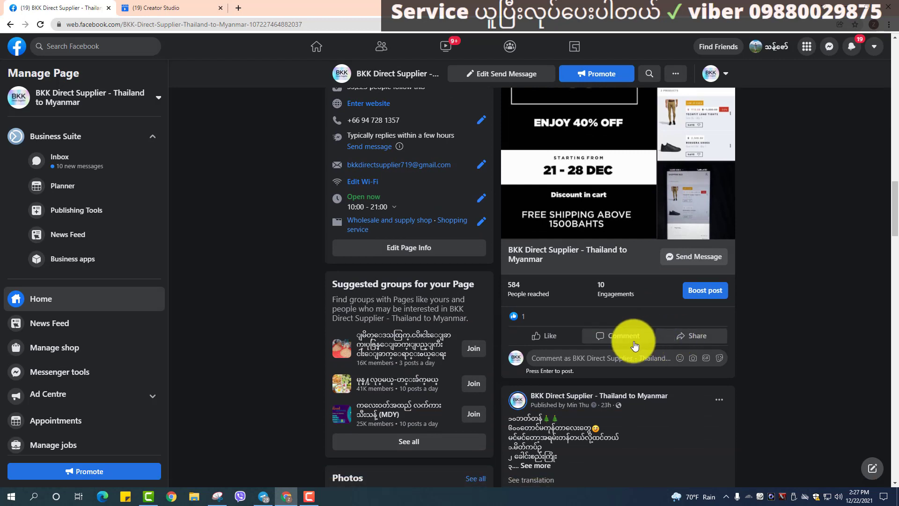
pyautogui.moveTo(542, 345)
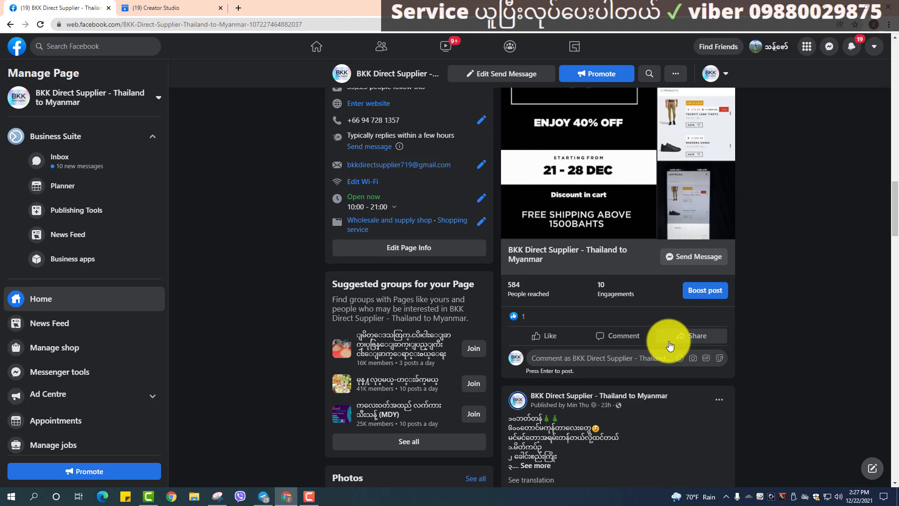
pyautogui.click(150, 5)
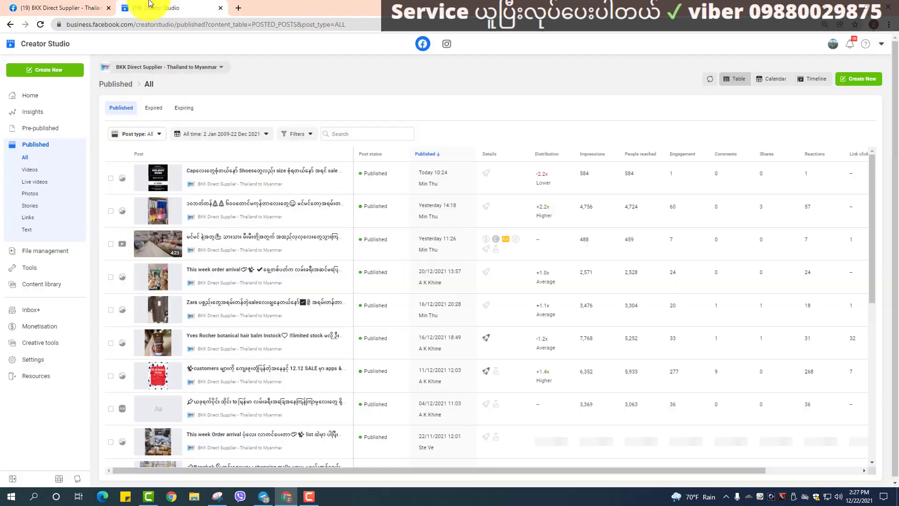
pyautogui.click(111, 178)
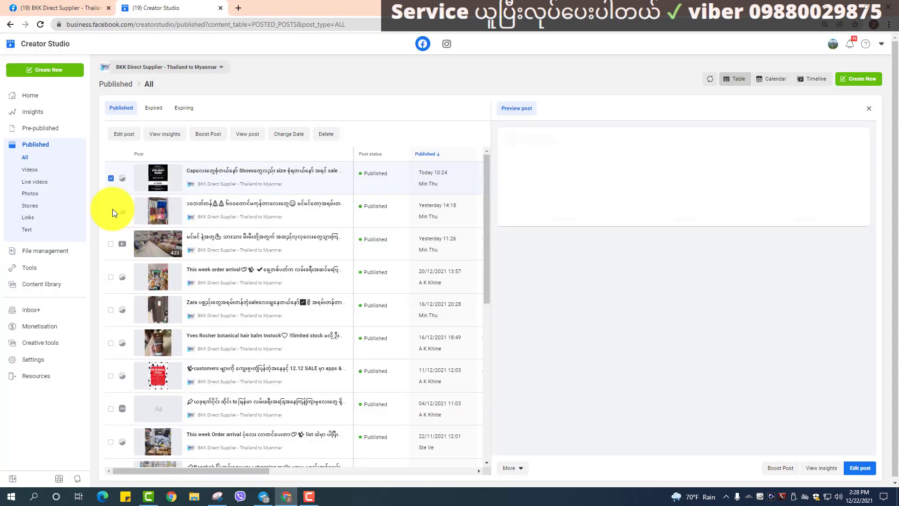
pyautogui.click(111, 210)
pyautogui.click(111, 243)
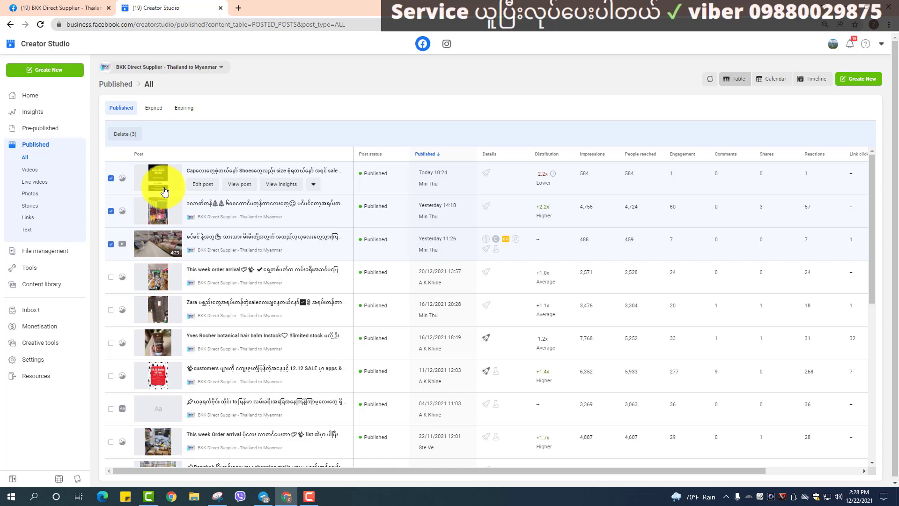
pyautogui.click(94, 8)
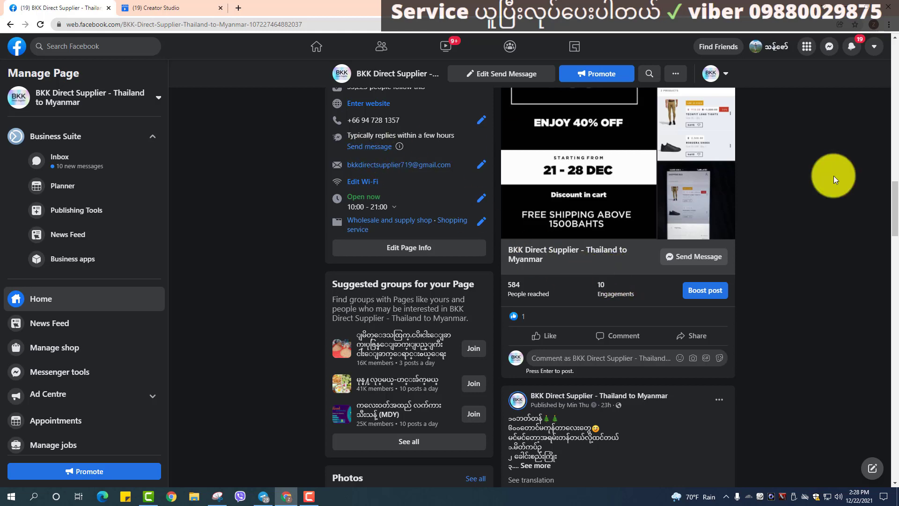
# Open the Facebook Help Centre from the account menu's Help & support options.
pyautogui.click(869, 51)
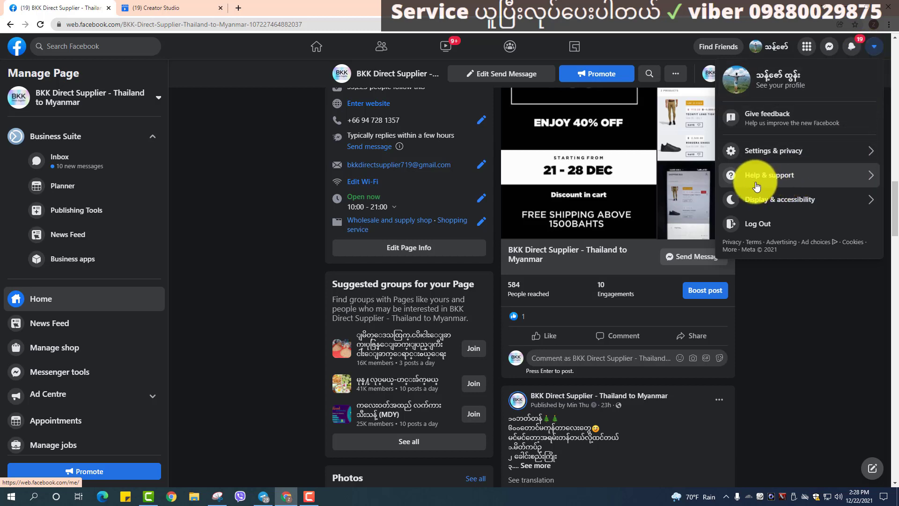
pyautogui.click(797, 177)
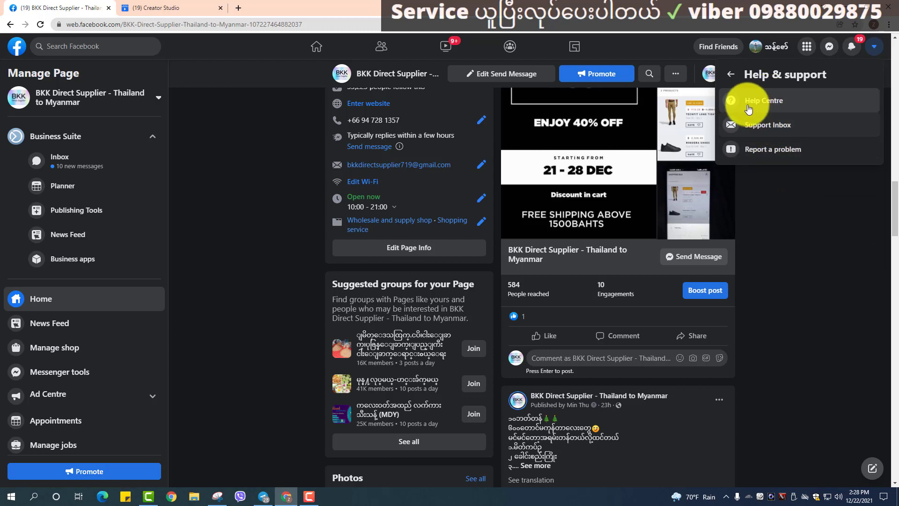
pyautogui.click(778, 101)
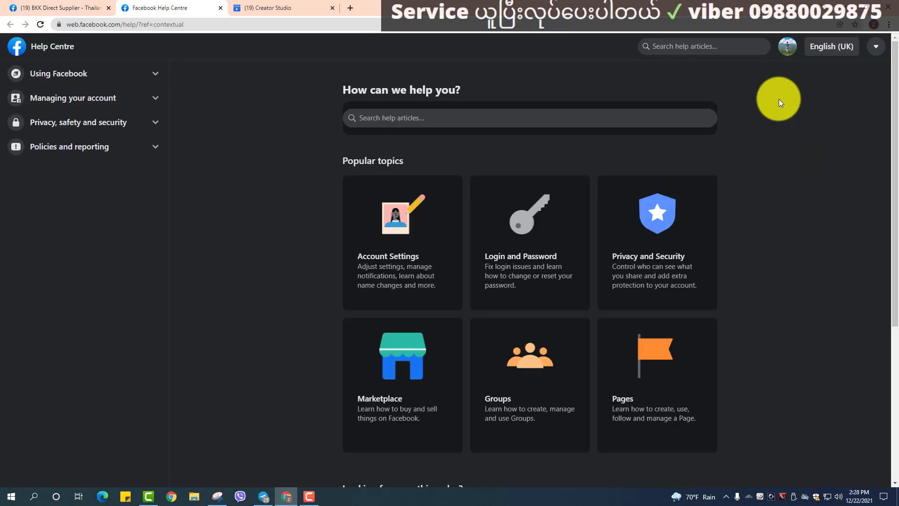
# Go to the Business Help Centre and choose Get Started under Still need help?
pyautogui.scroll(-3, 596, 151)
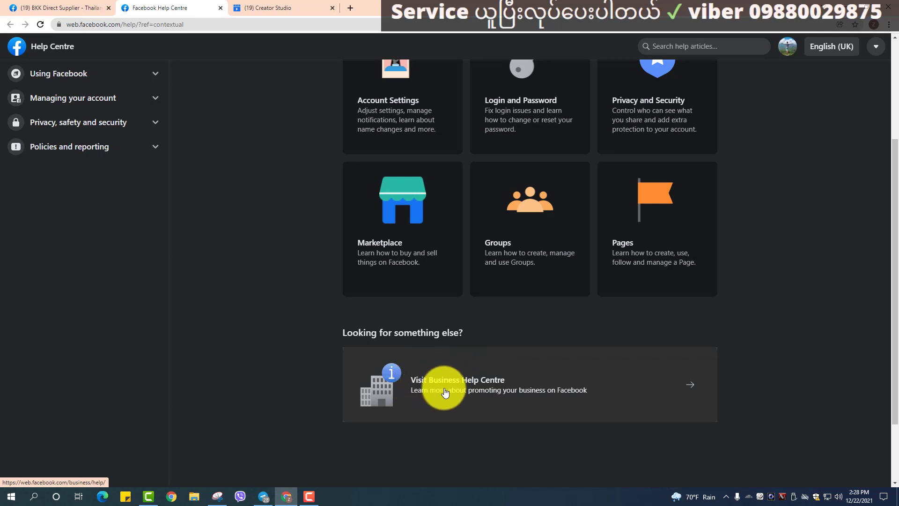
pyautogui.click(693, 384)
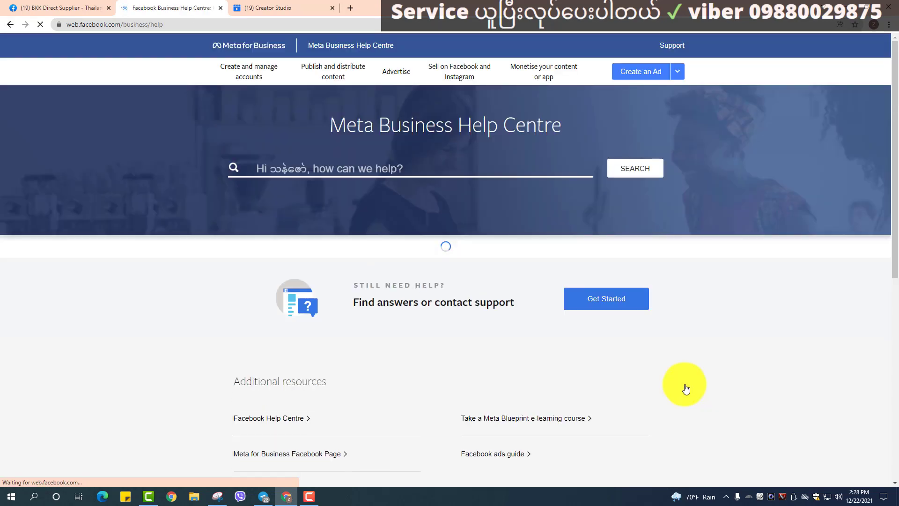
pyautogui.scroll(-3, 494, 255)
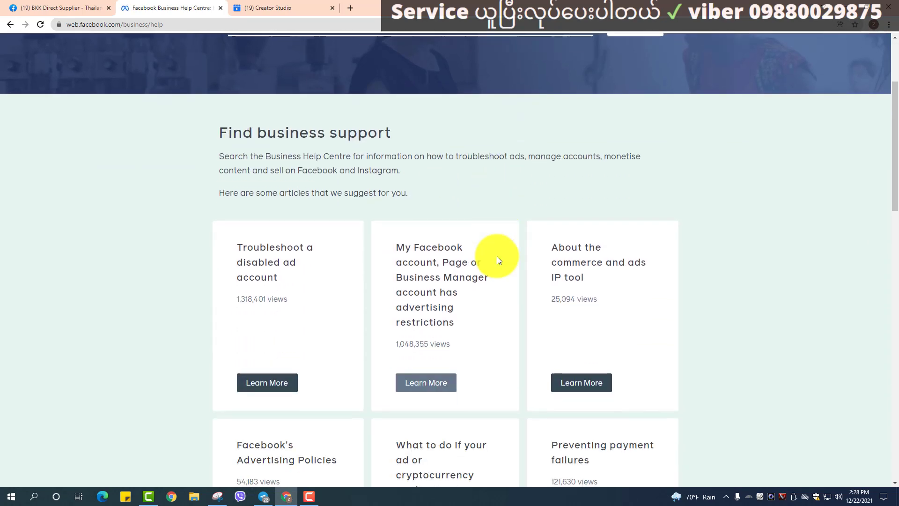
pyautogui.scroll(4, 451, 203)
pyautogui.scroll(-5, 507, 226)
pyautogui.scroll(-8, 504, 226)
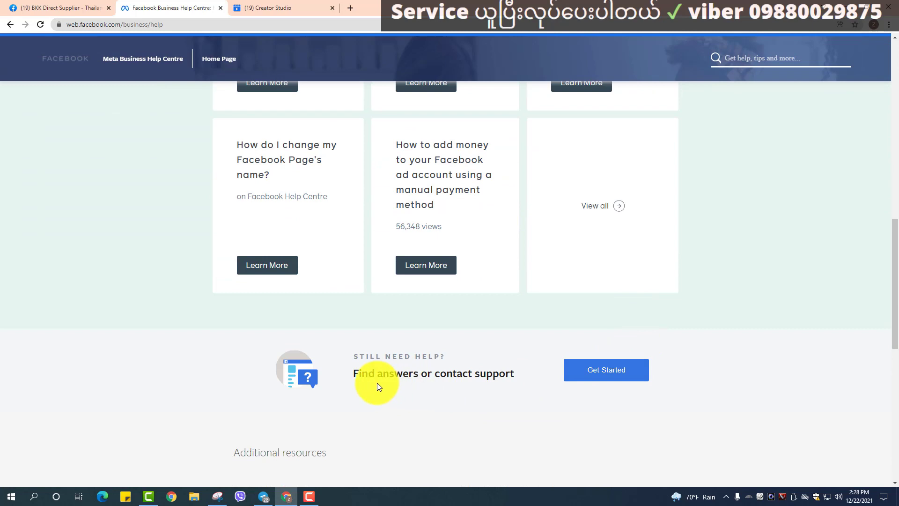
pyautogui.click(595, 369)
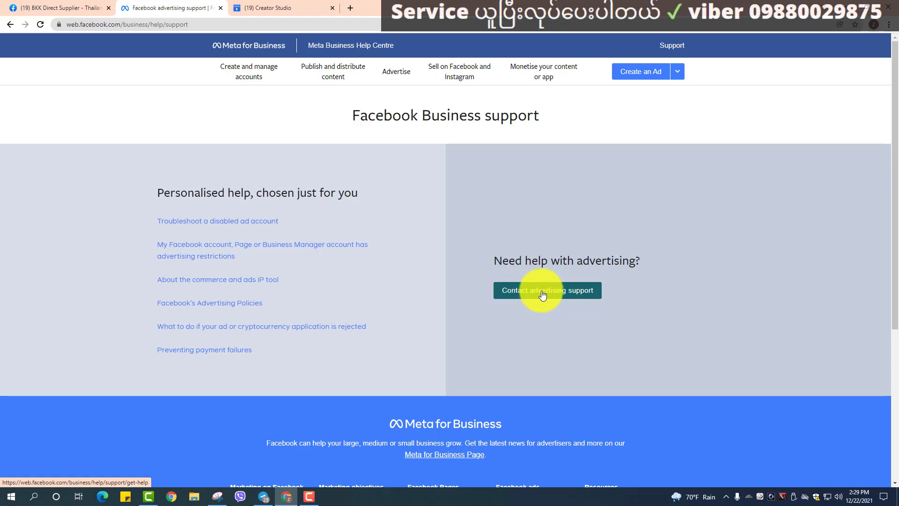
# Ask advertising support for help and pick the BKK Direct Supplier - Thailand to Myanmar Page from the expanded asset list.
pyautogui.click(580, 293)
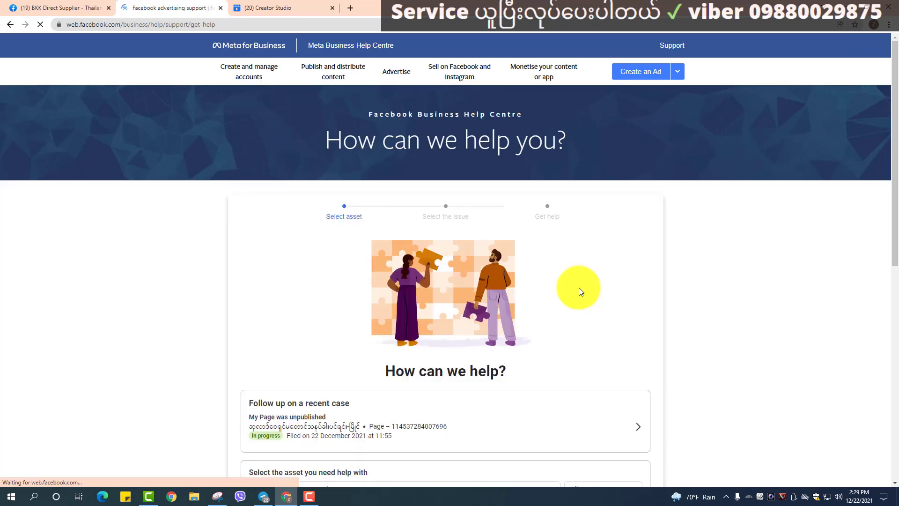
pyautogui.scroll(-5, 522, 269)
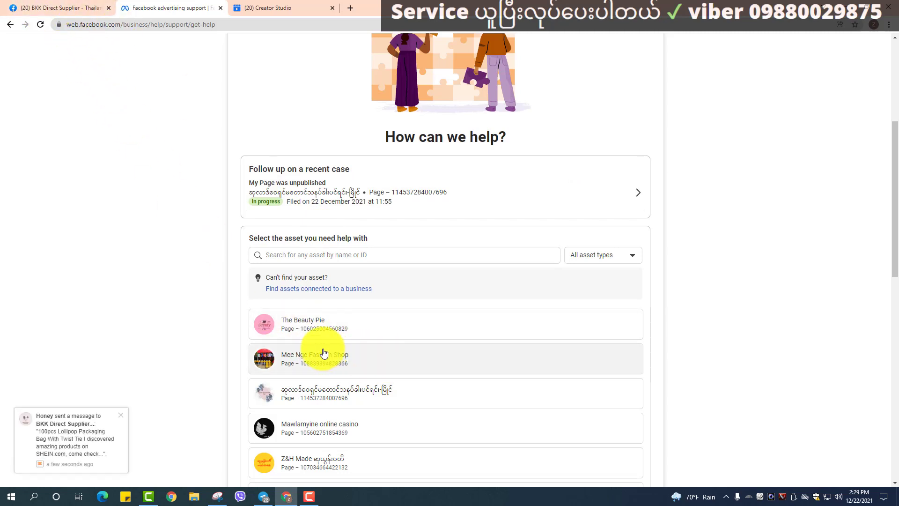
pyautogui.scroll(-2, 323, 353)
pyautogui.scroll(-2, 317, 359)
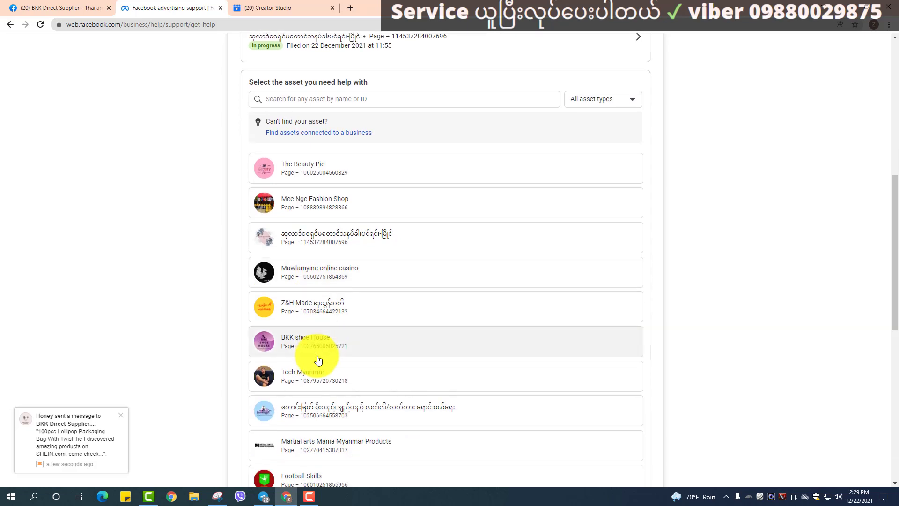
pyautogui.scroll(-2, 318, 363)
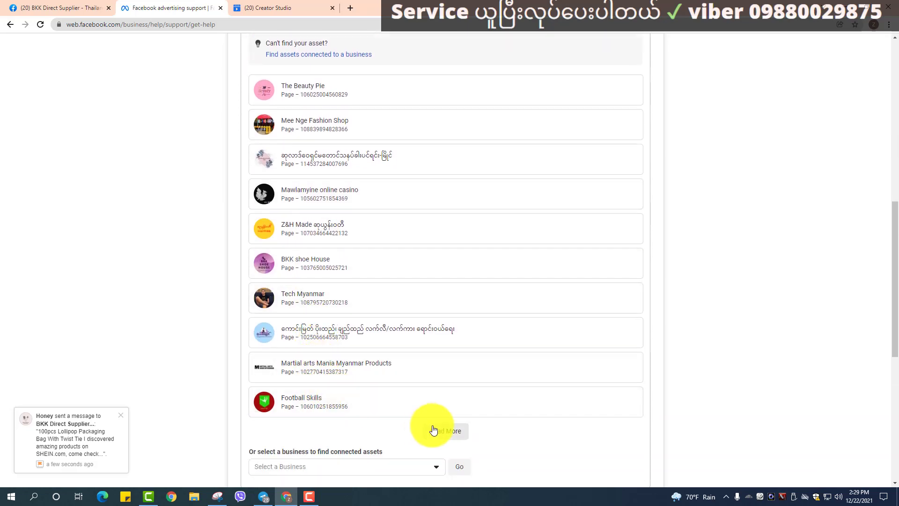
pyautogui.click(435, 429)
pyautogui.scroll(-2, 422, 391)
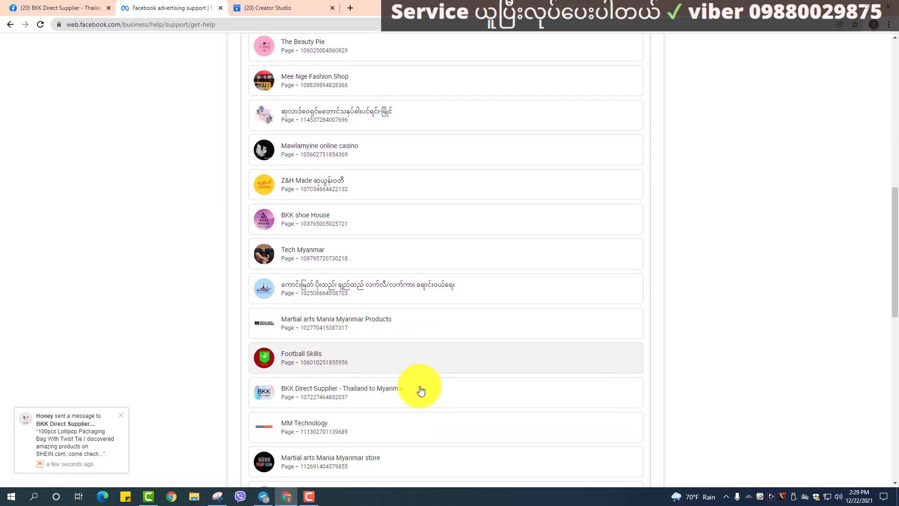
pyautogui.click(280, 363)
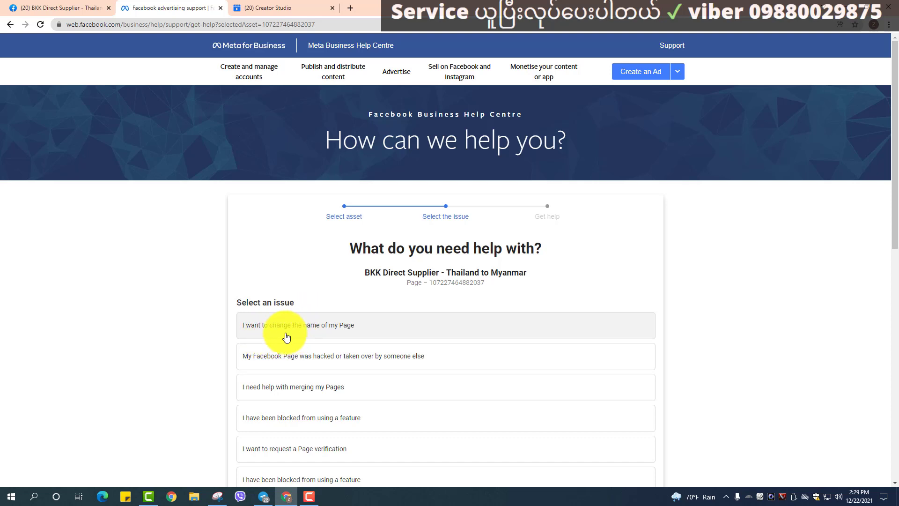
# Select the issue 'My Page was unpublished' and open the Contact Support form.
pyautogui.scroll(-2, 284, 336)
pyautogui.scroll(-2, 264, 335)
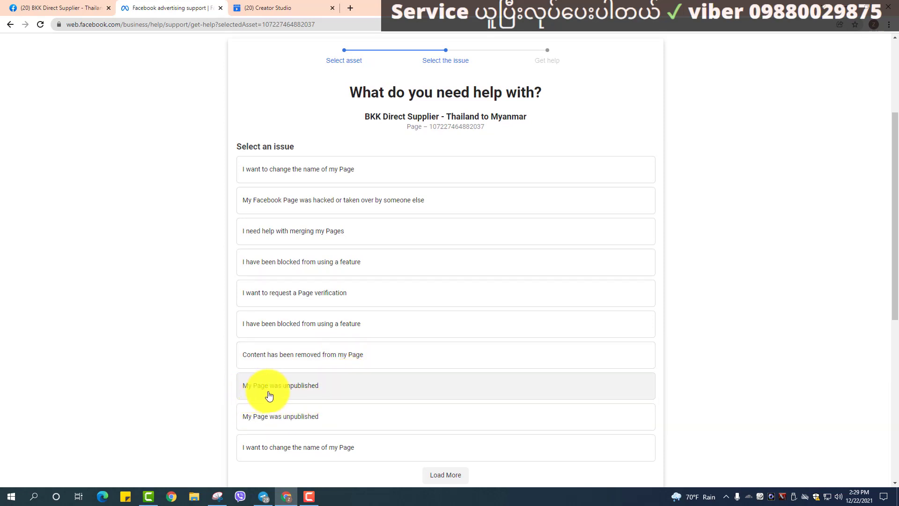
pyautogui.click(302, 391)
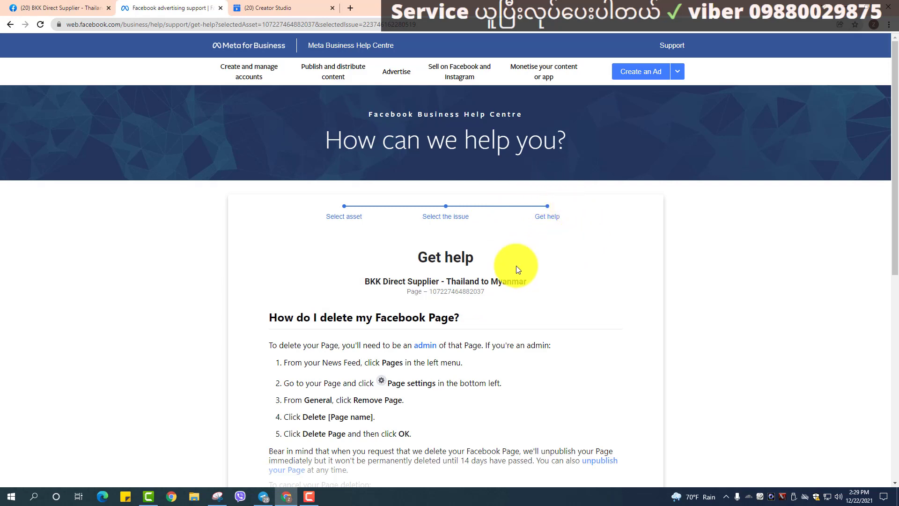
pyautogui.scroll(-3, 491, 299)
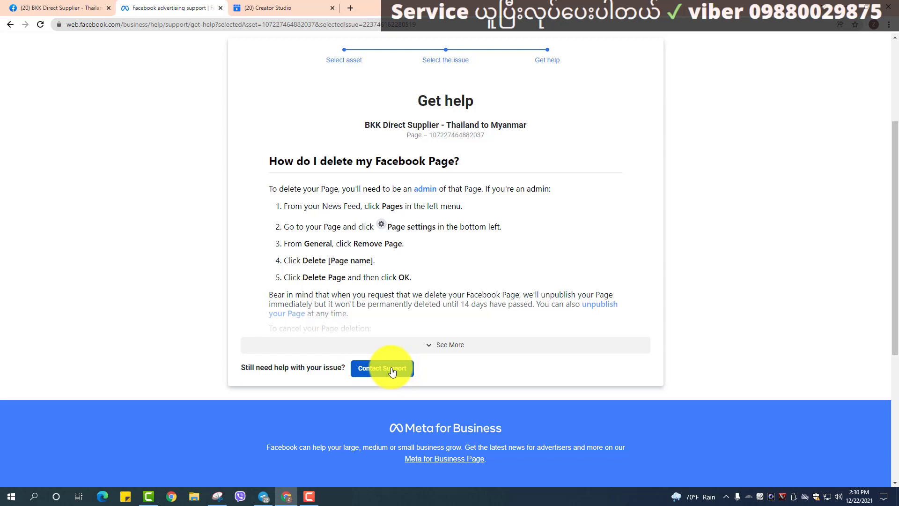
pyautogui.click(392, 370)
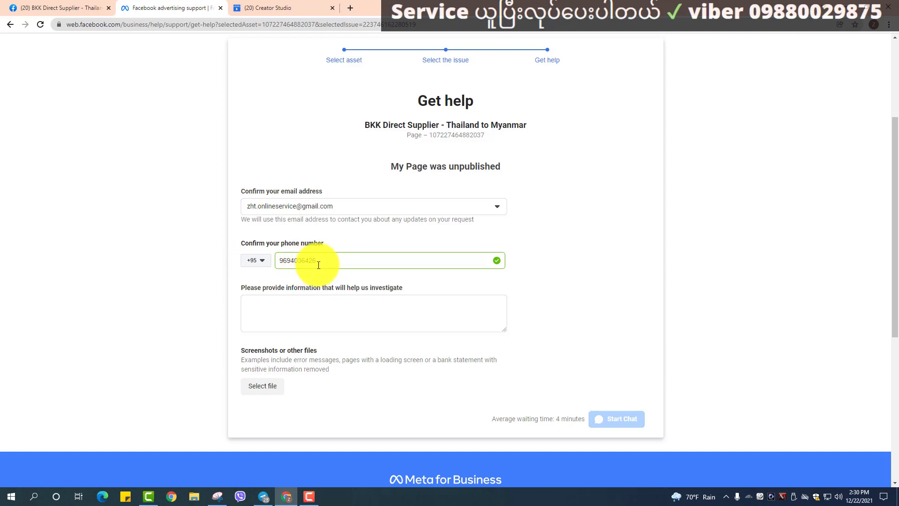
# Copy the phone number listed on the BKK Direct Supplier Page.
pyautogui.click(42, 8)
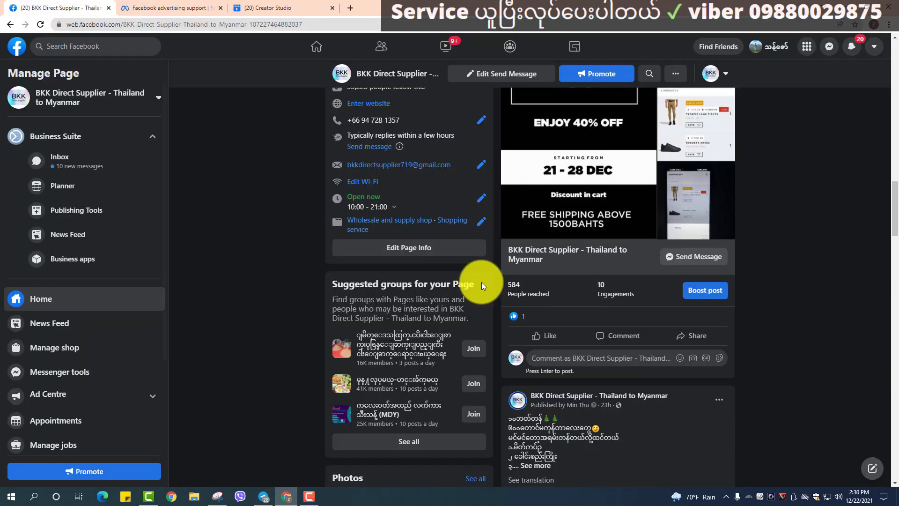
pyautogui.scroll(-2, 480, 305)
pyautogui.scroll(-6, 476, 322)
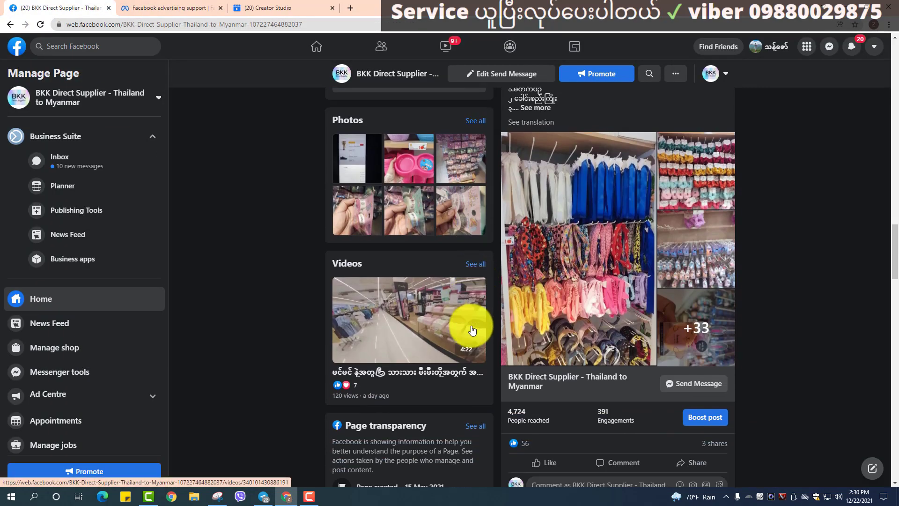
pyautogui.scroll(11, 451, 331)
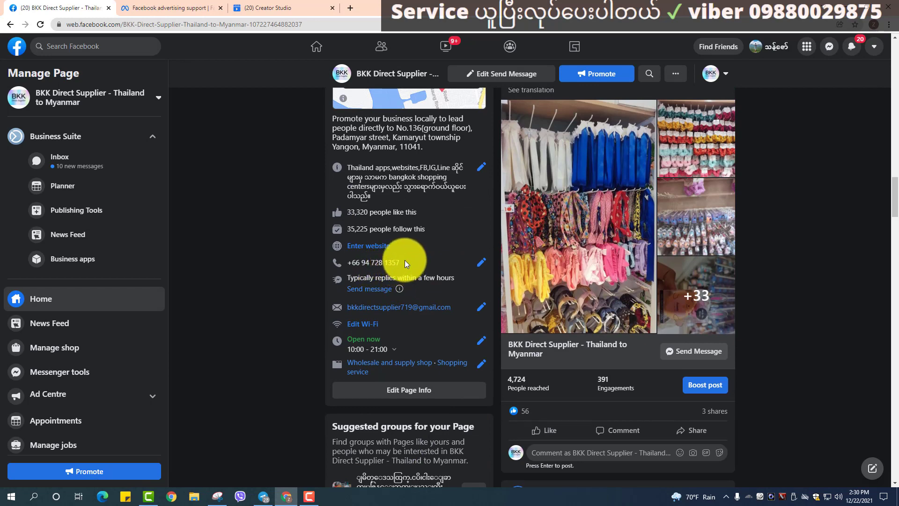
pyautogui.moveTo(402, 262); pyautogui.dragTo(356, 262)
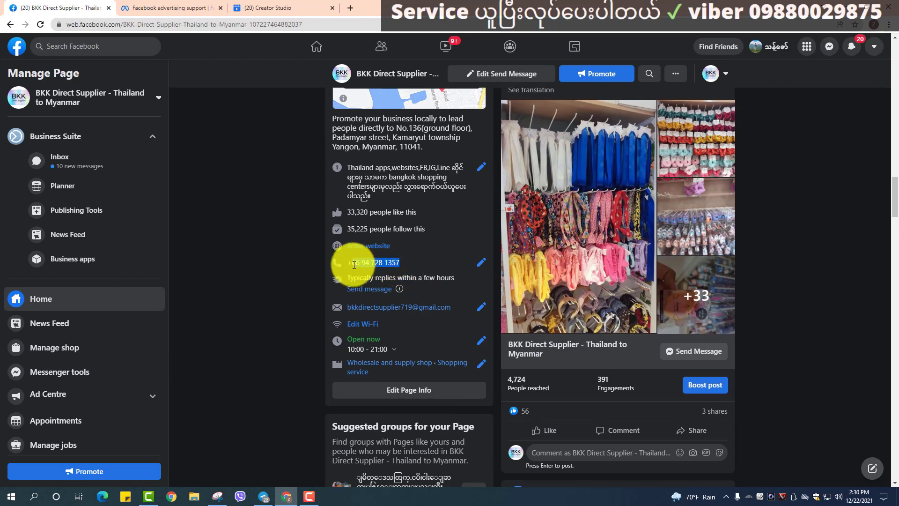
pyautogui.rightClick(372, 263)
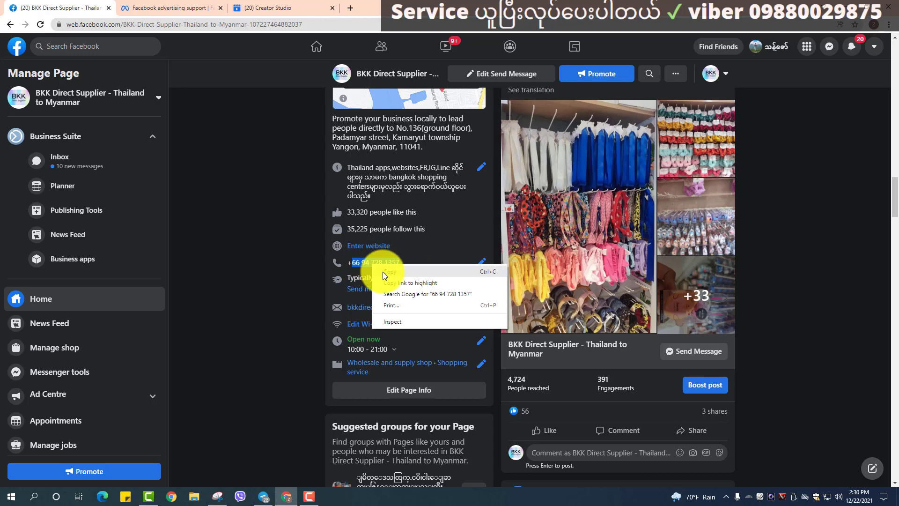
pyautogui.click(383, 272)
# Paste it into the form's phone field with country code Thailand +66, removing the duplicate 66 prefix.
pyautogui.click(164, 8)
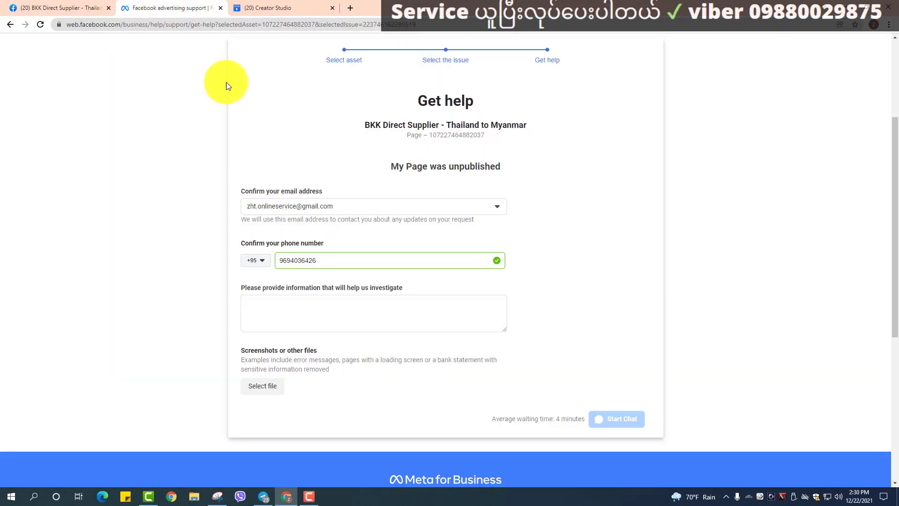
pyautogui.click(290, 260)
pyautogui.doubleClick(290, 260)
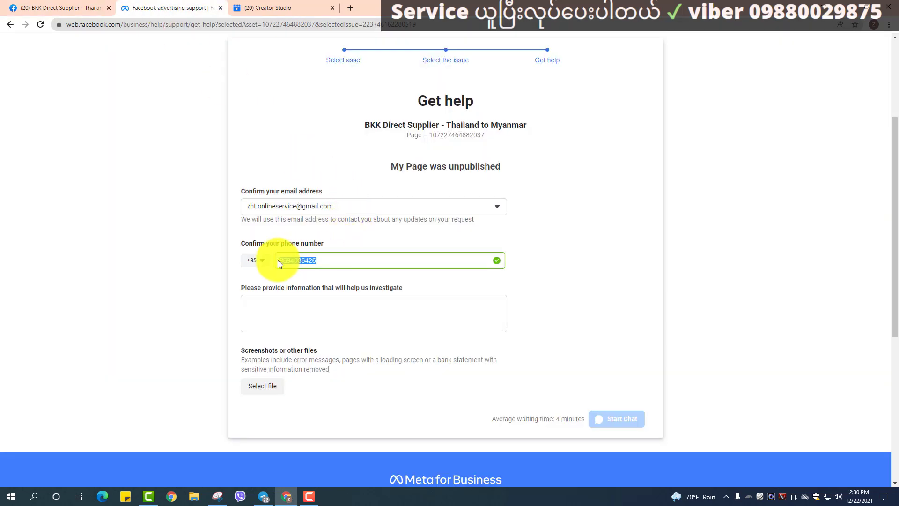
pyautogui.rightClick(320, 257)
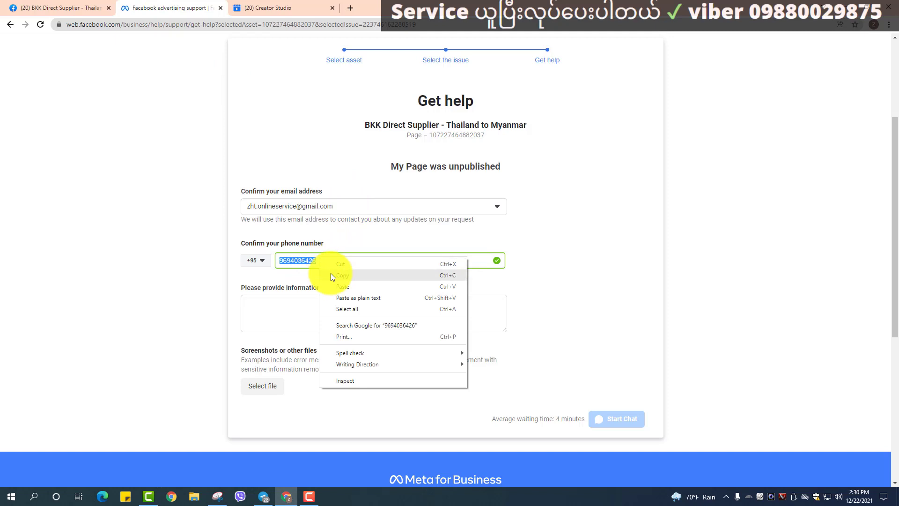
pyautogui.click(339, 297)
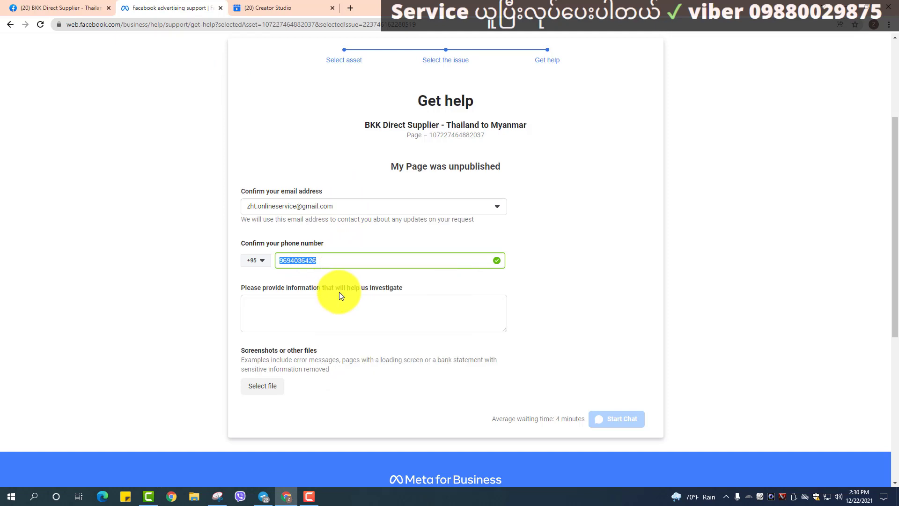
pyautogui.click(259, 269)
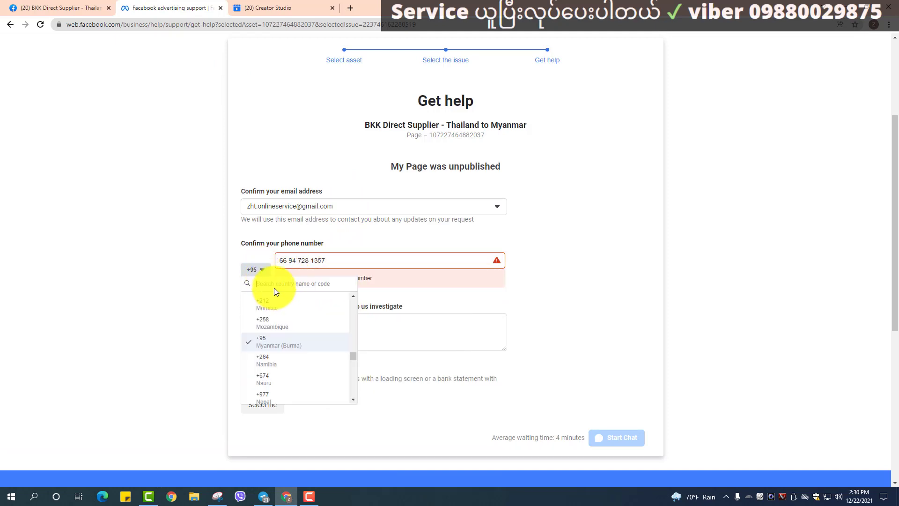
pyautogui.write('thai')
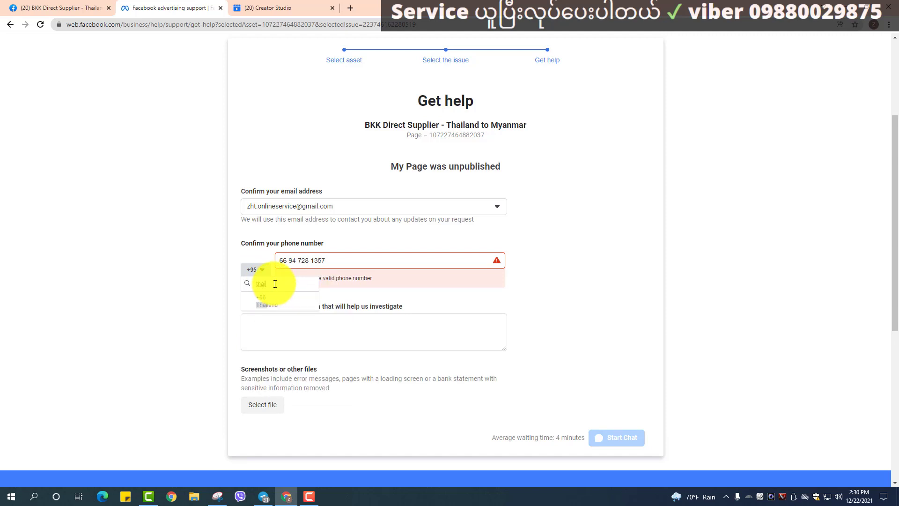
pyautogui.click(274, 301)
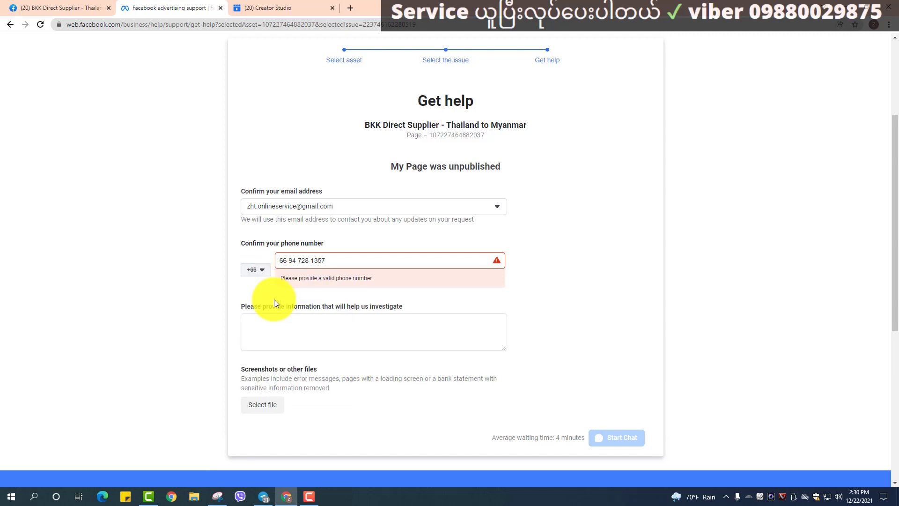
pyautogui.click(290, 259)
pyautogui.press('BackSpace')
pyautogui.press('BackSpace')
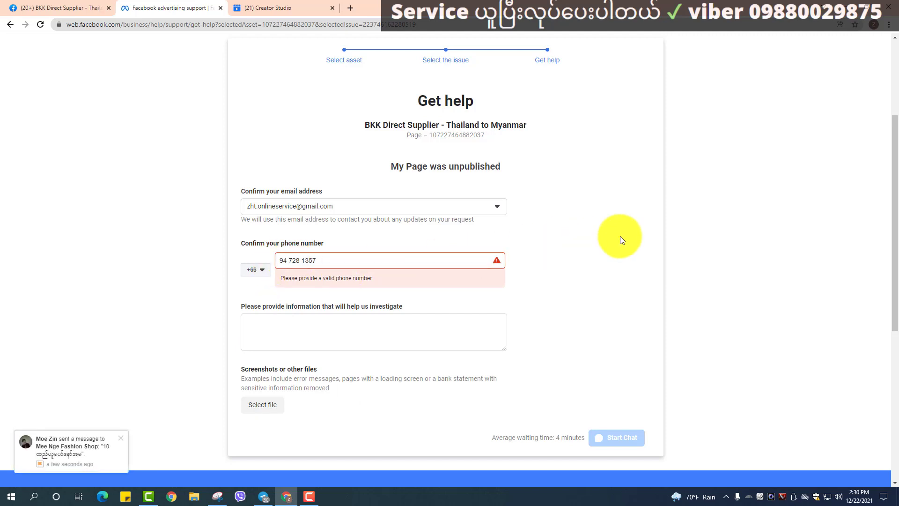
# Switch the country code to Myanmar +95 and type the contact phone number instead.
pyautogui.click(257, 268)
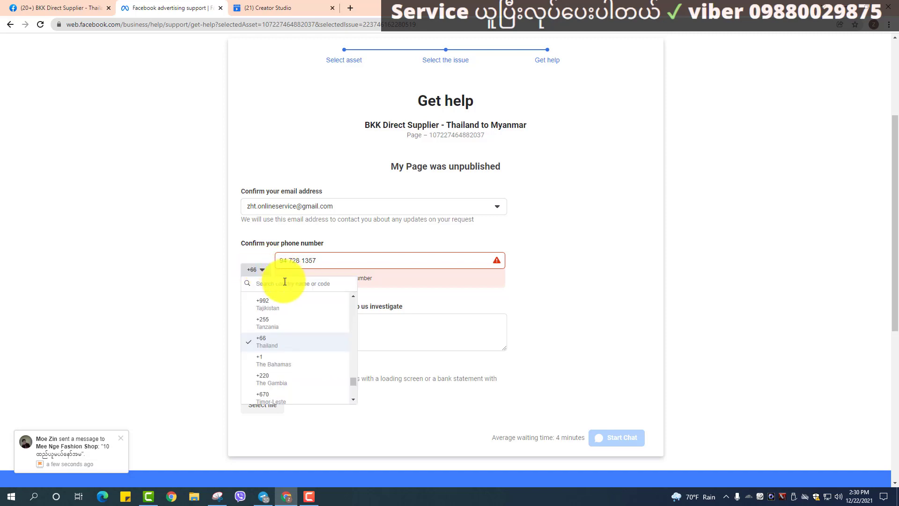
pyautogui.write('myanmar')
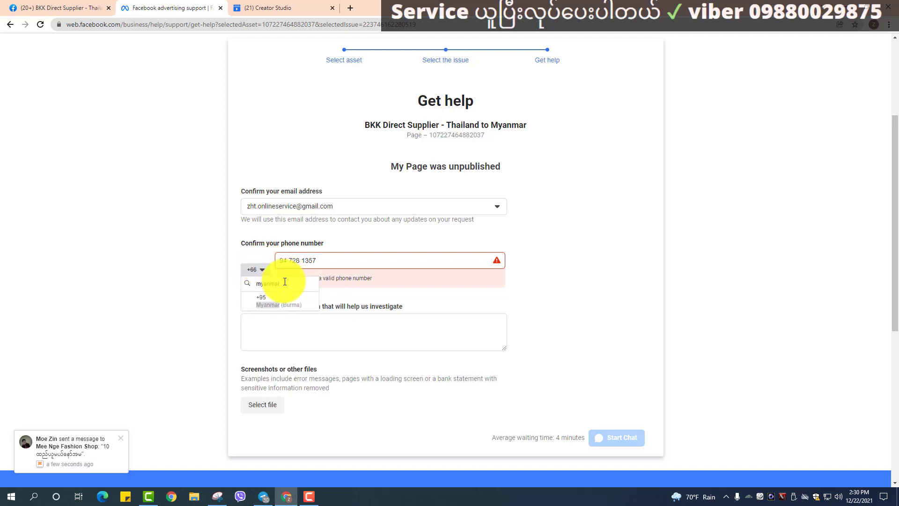
pyautogui.click(280, 300)
pyautogui.moveTo(315, 259); pyautogui.dragTo(273, 258)
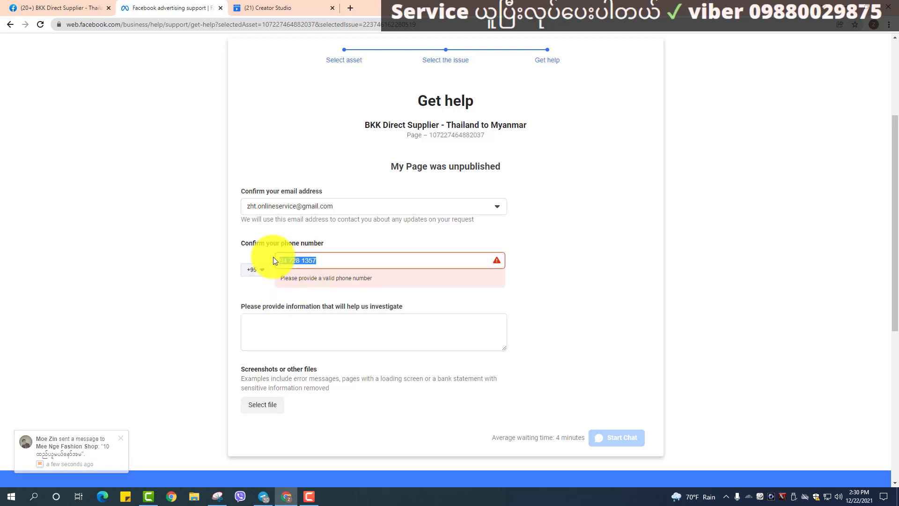
pyautogui.press('BackSpace')
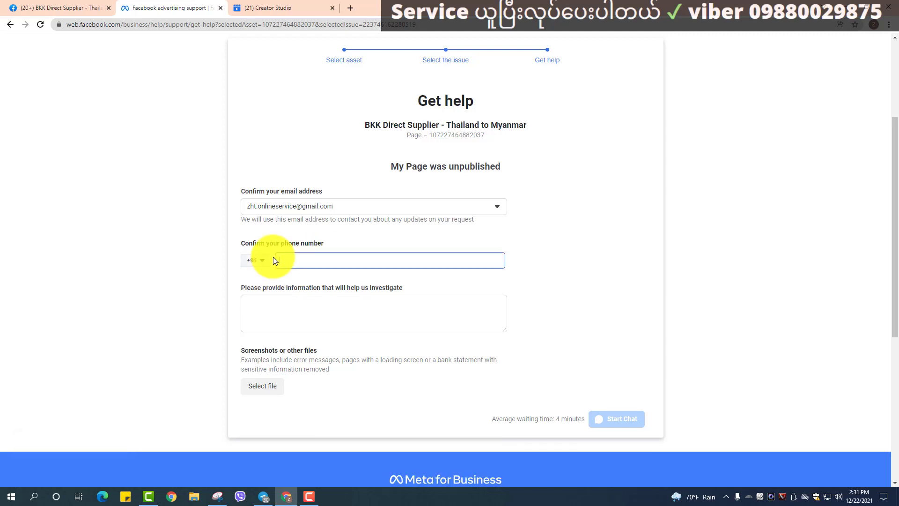
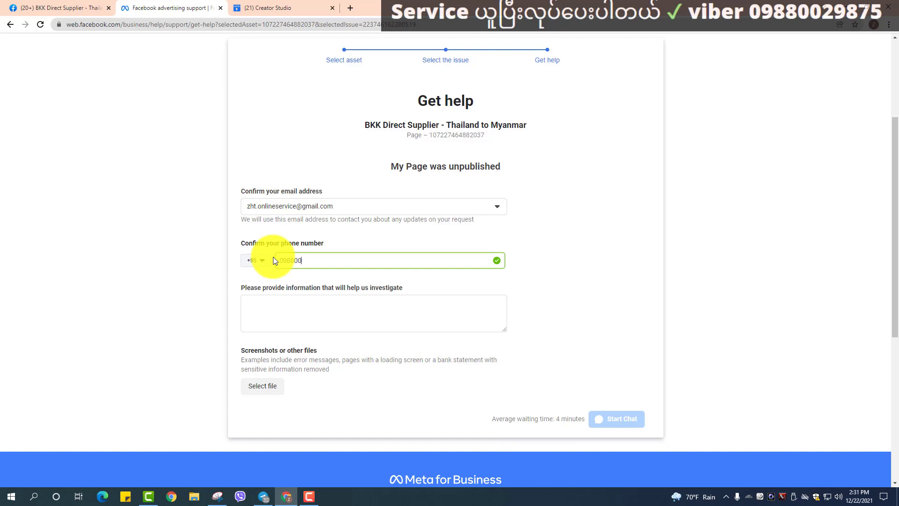
# Open the saved appeal note in Sticky Notes and select the 'Dear facebook team' message.
pyautogui.click(268, 306)
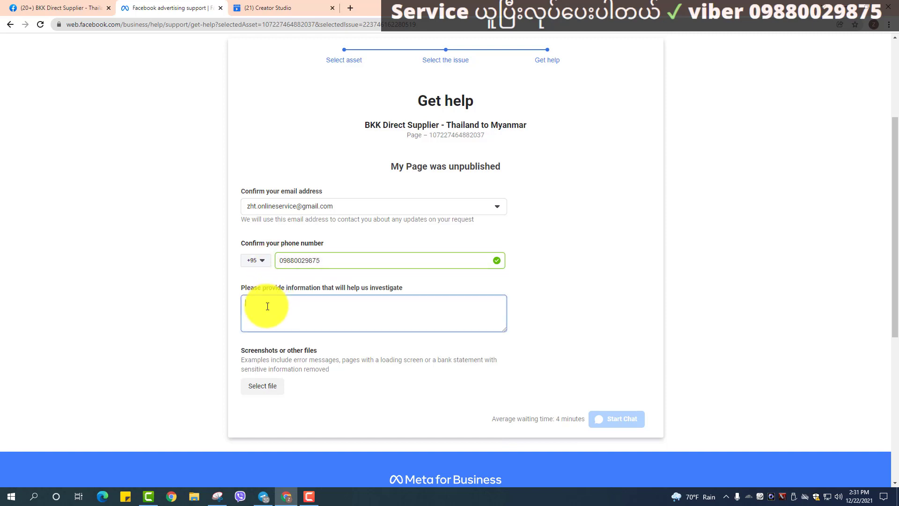
pyautogui.click(126, 496)
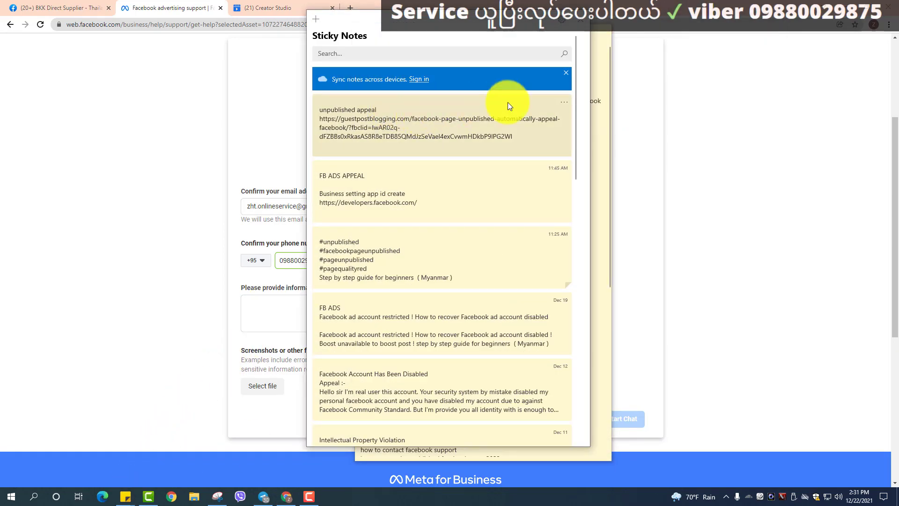
pyautogui.click(563, 101)
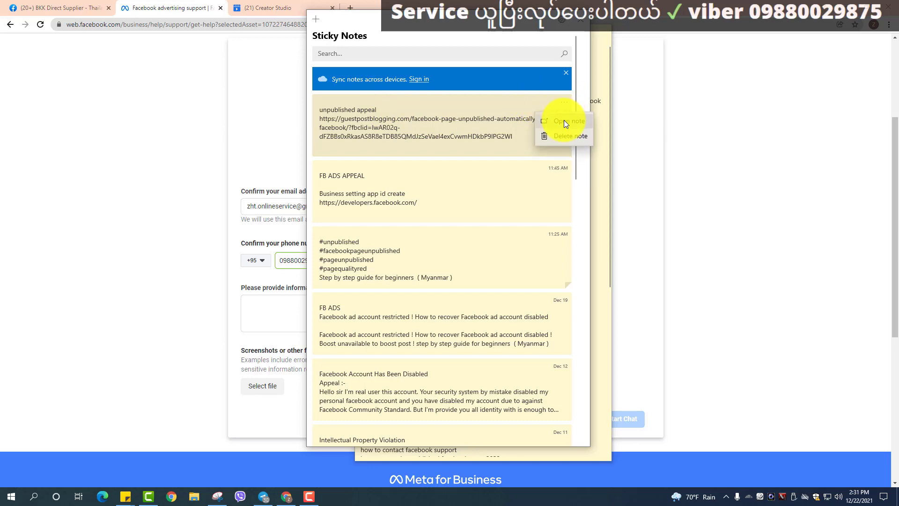
pyautogui.click(564, 120)
pyautogui.scroll(-7, 664, 71)
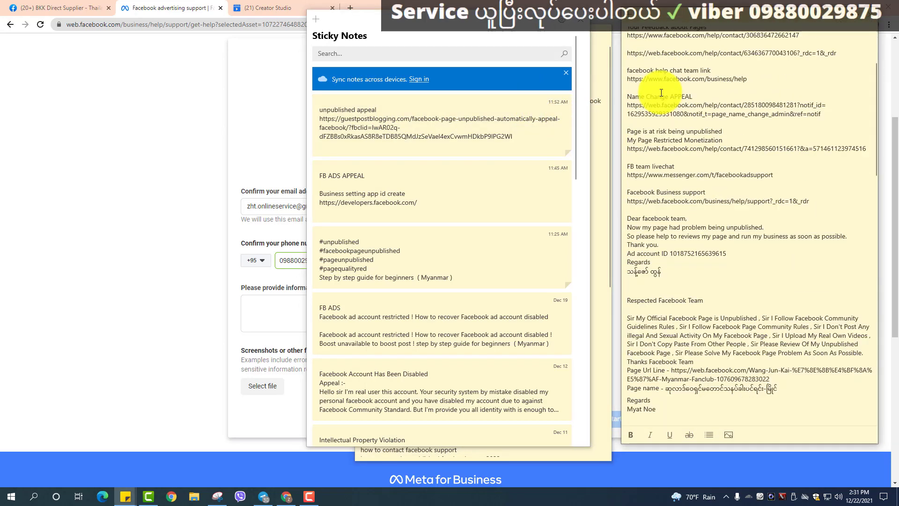
pyautogui.click(584, 22)
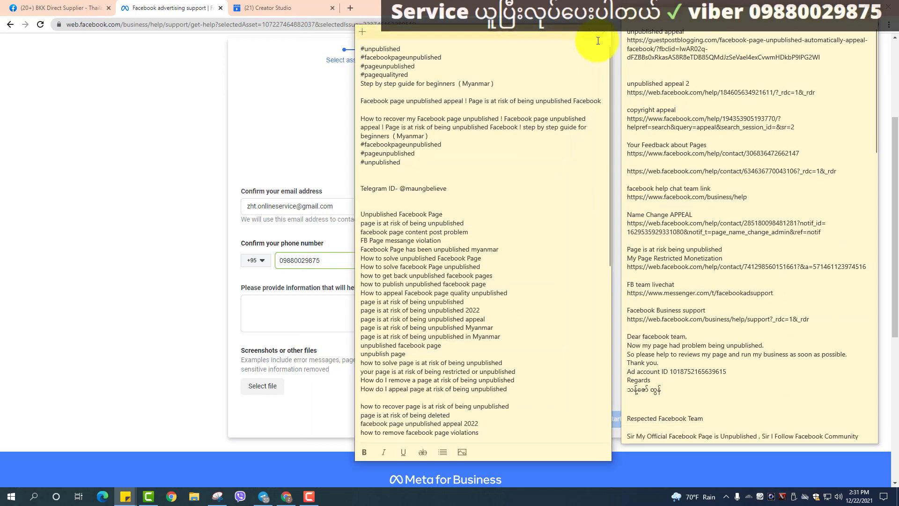
pyautogui.click(607, 34)
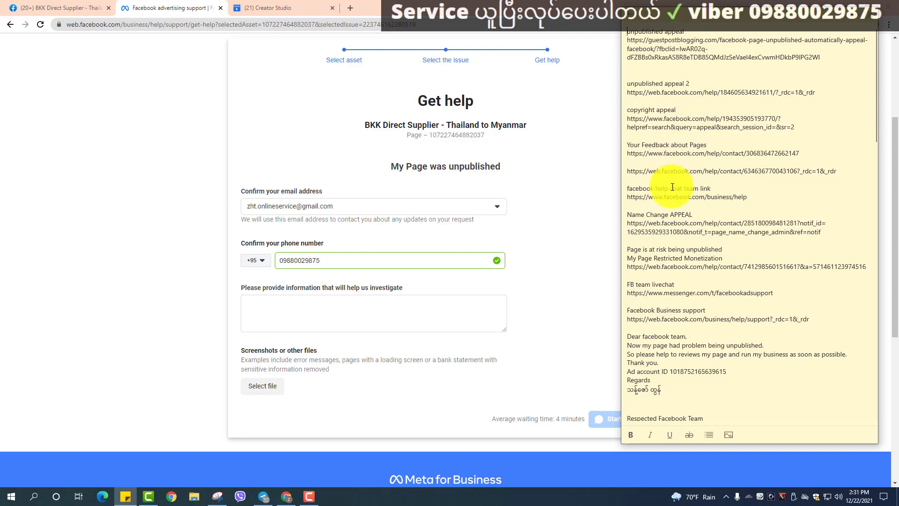
pyautogui.scroll(-2, 658, 224)
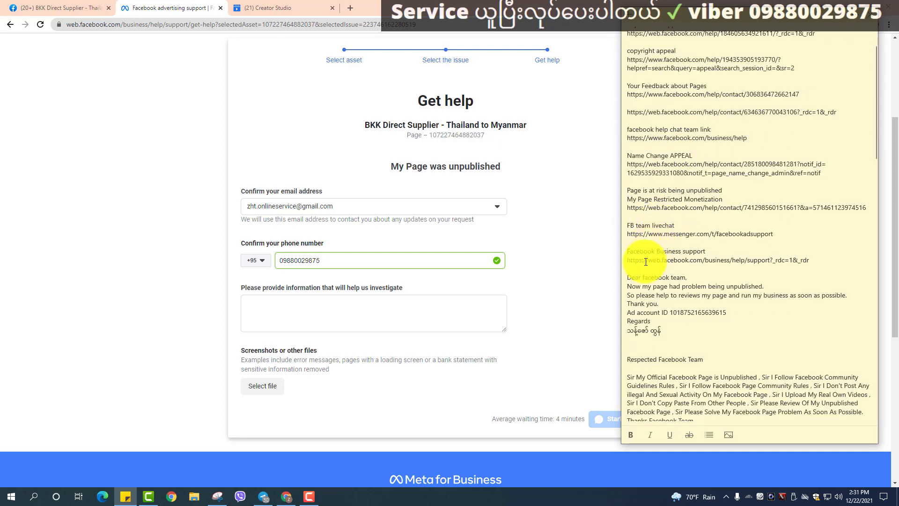
pyautogui.moveTo(628, 277); pyautogui.dragTo(629, 329)
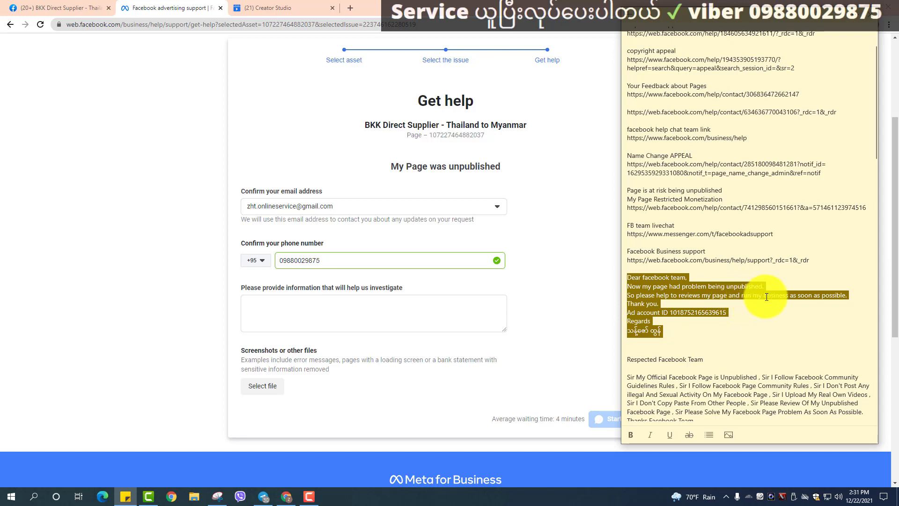
# Copy the 'Dear facebook team' message and paste it into the form's investigation details.
pyautogui.rightClick(637, 319)
pyautogui.click(650, 324)
pyautogui.click(348, 309)
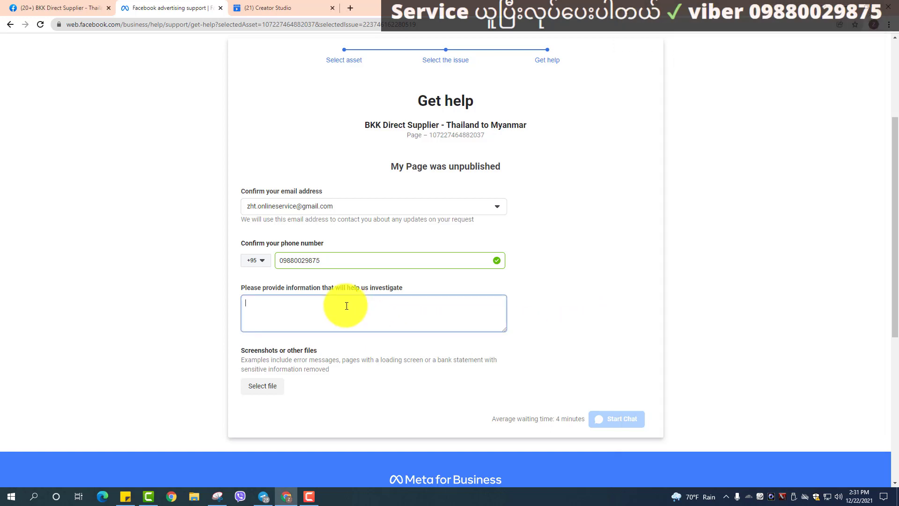
pyautogui.rightClick(346, 306)
pyautogui.click(375, 380)
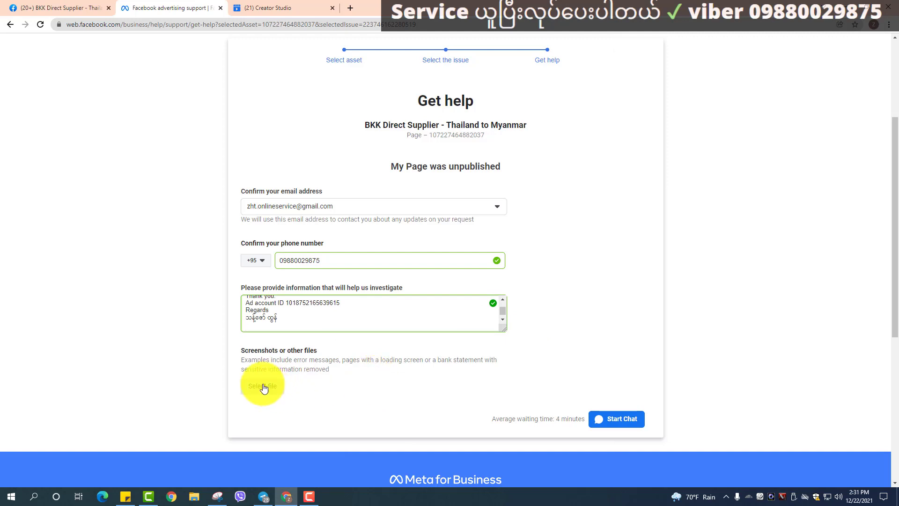
# Show the Page's Page quality warning and start a new Snipping Tool capture.
pyautogui.click(51, 8)
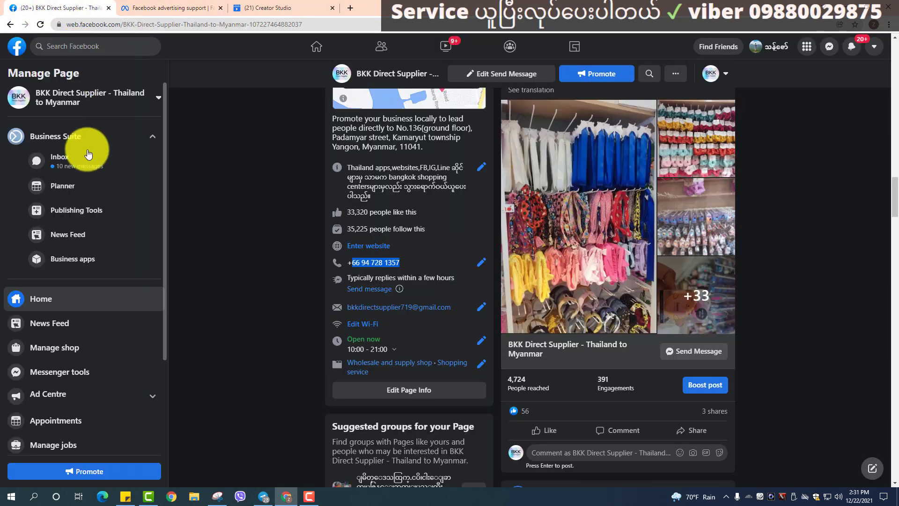
pyautogui.scroll(-3, 56, 210)
pyautogui.click(52, 393)
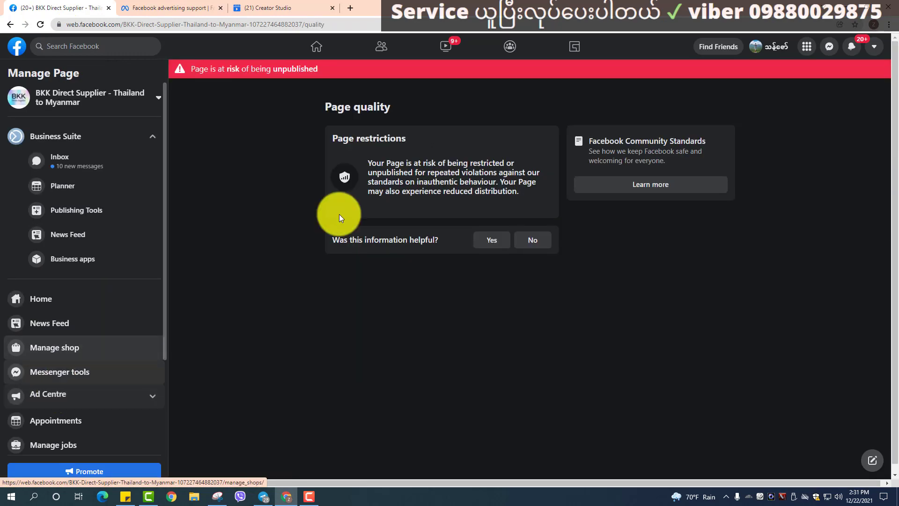
pyautogui.click(217, 496)
pyautogui.click(15, 32)
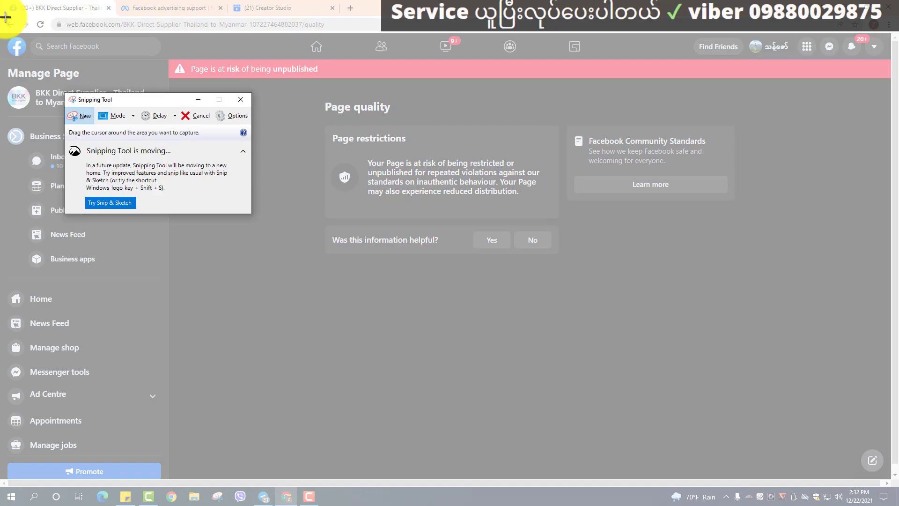
# Snip the full Page quality screen and save it as 'bkk' in USB Drive (G:)\Photo.
pyautogui.moveTo(6, 12); pyautogui.dragTo(893, 474)
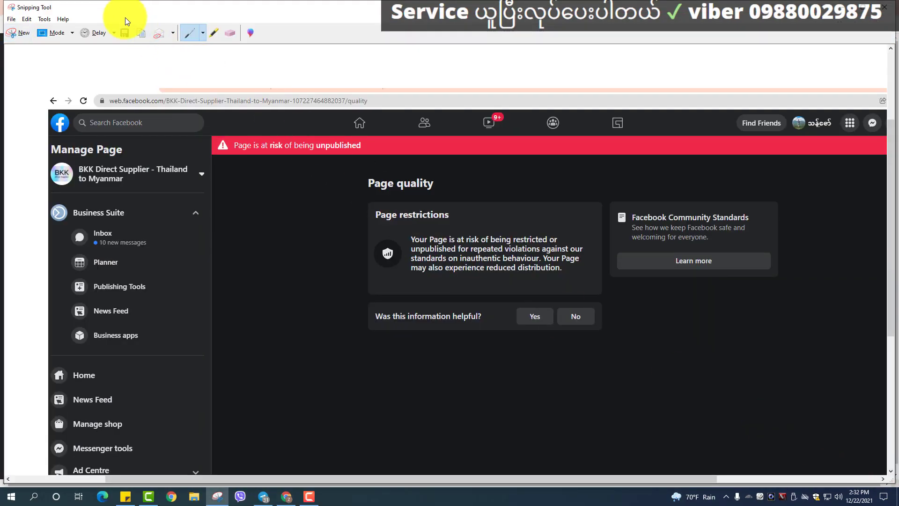
pyautogui.click(124, 32)
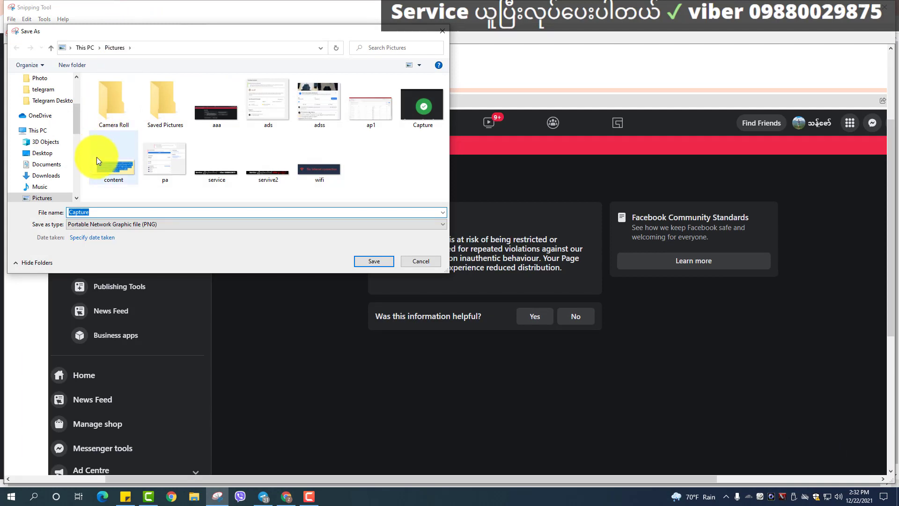
pyautogui.scroll(-5, 19, 127)
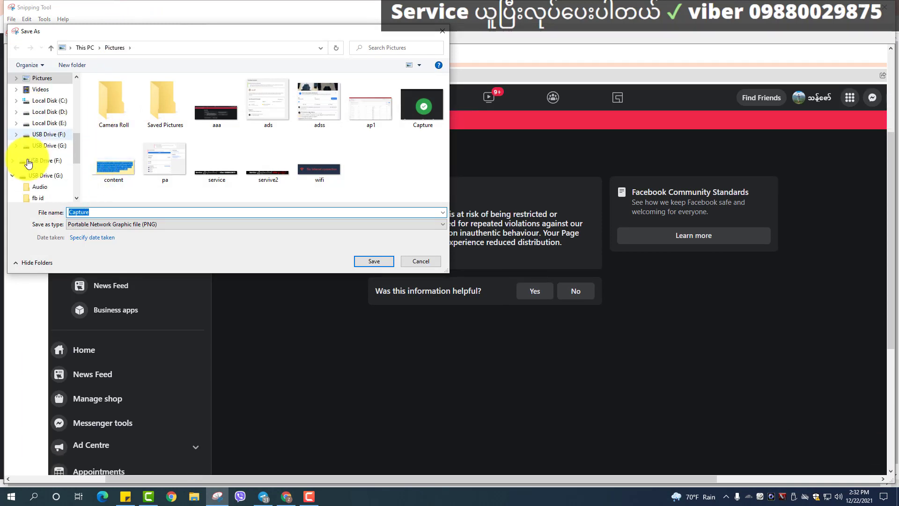
pyautogui.scroll(-2, 42, 175)
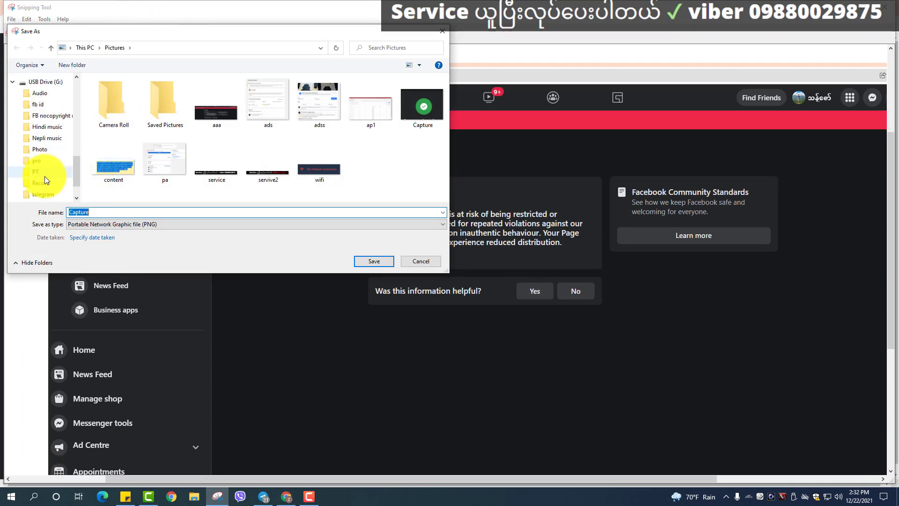
pyautogui.click(45, 151)
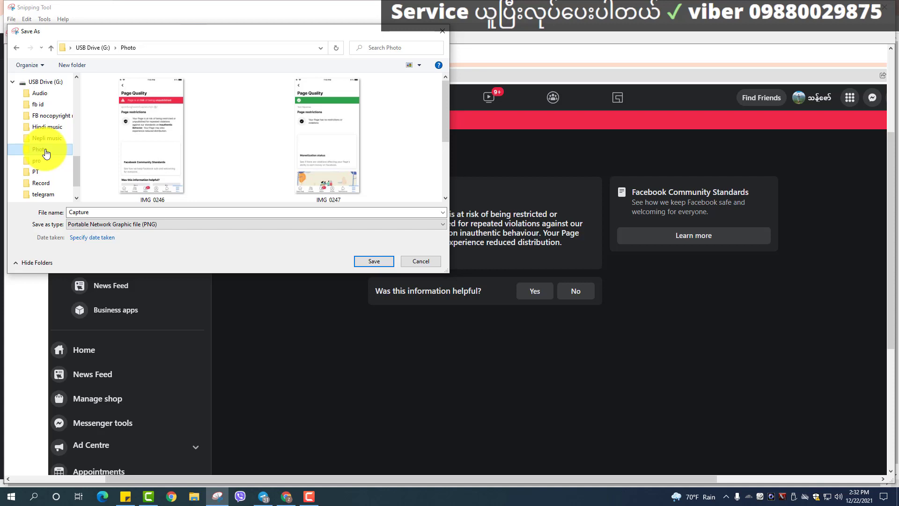
pyautogui.doubleClick(90, 213)
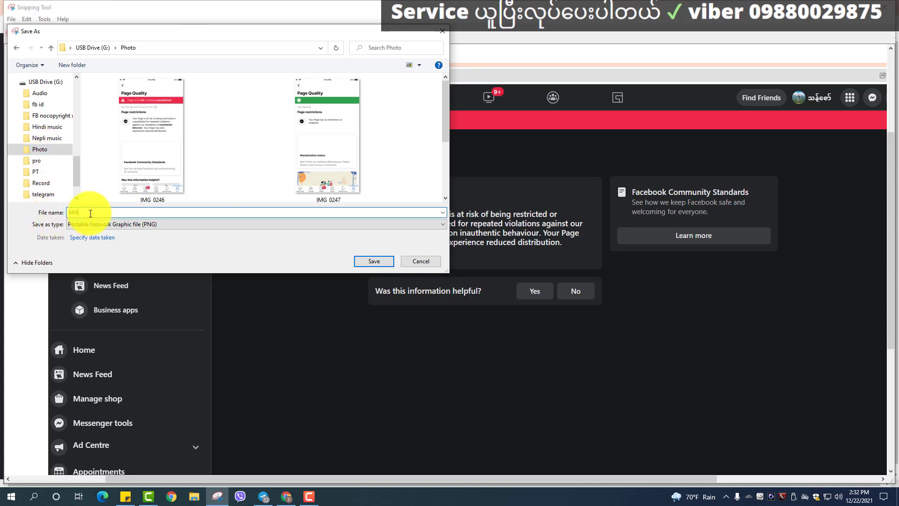
pyautogui.click(370, 261)
pyautogui.click(840, 7)
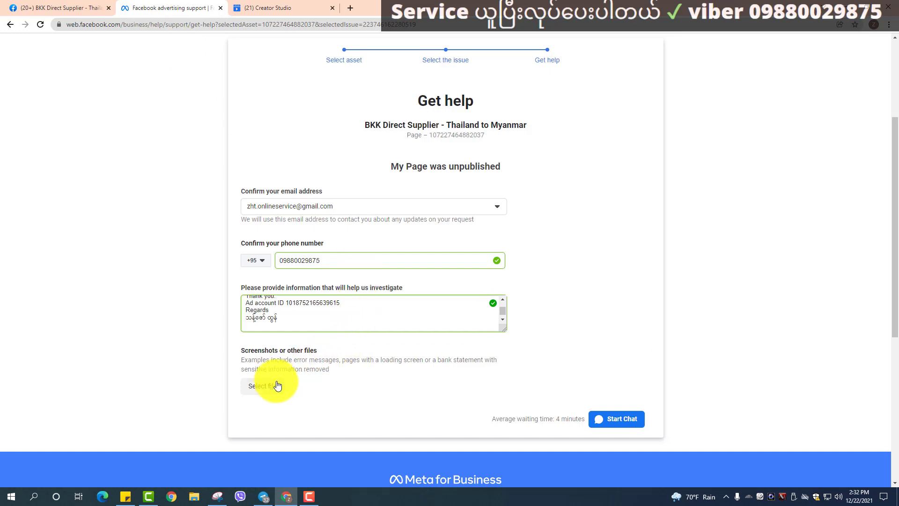
# Attach bkk.PNG to the 'My Page was unpublished' support request.
pyautogui.click(266, 386)
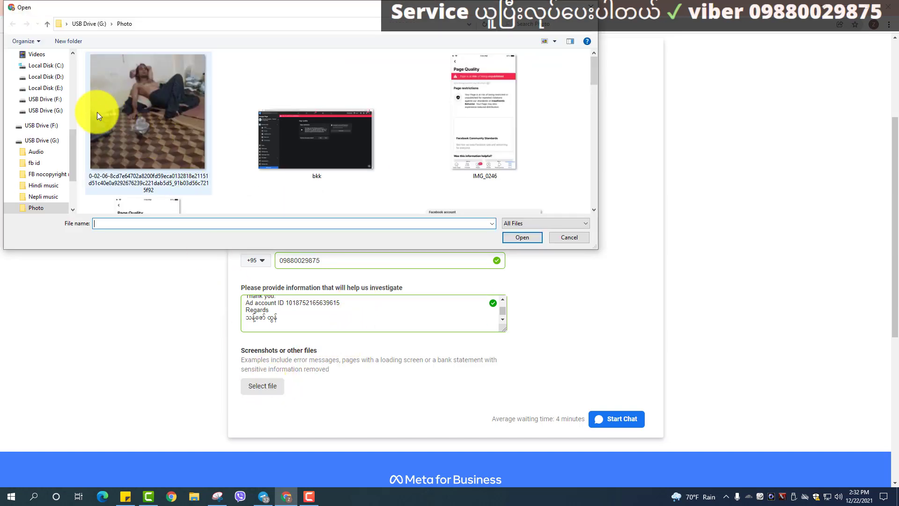
pyautogui.scroll(-4, 181, 108)
pyautogui.scroll(4, 181, 107)
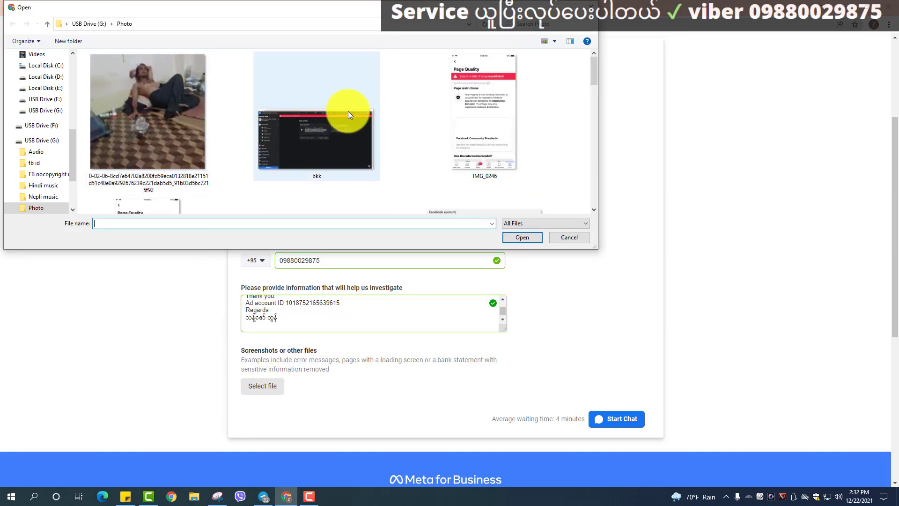
pyautogui.scroll(-3, 318, 120)
pyautogui.scroll(3, 314, 120)
pyautogui.click(313, 150)
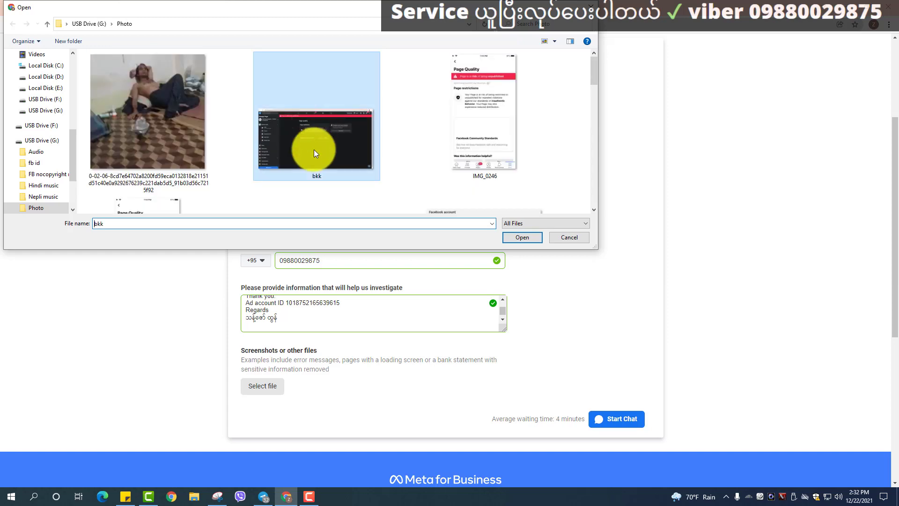
pyautogui.click(522, 237)
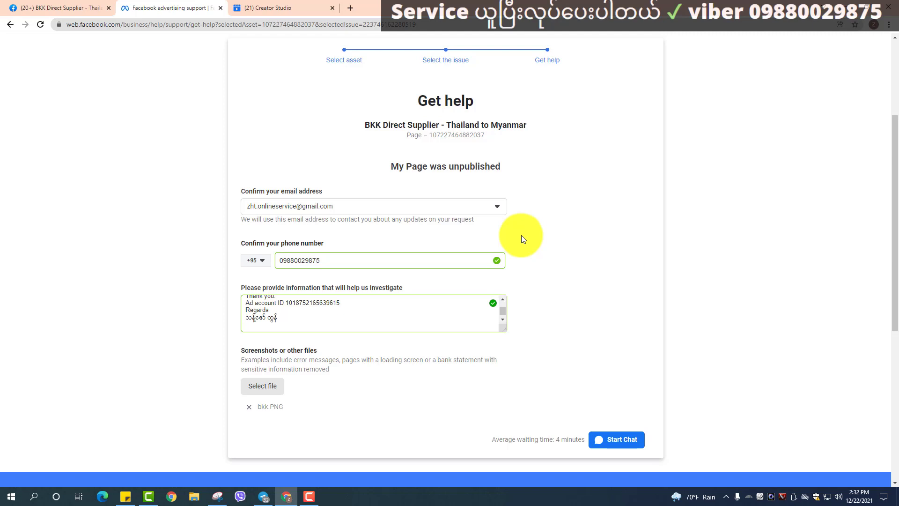
# Start a Messenger chat with Facebook Business Support and wait for a representative.
pyautogui.click(609, 440)
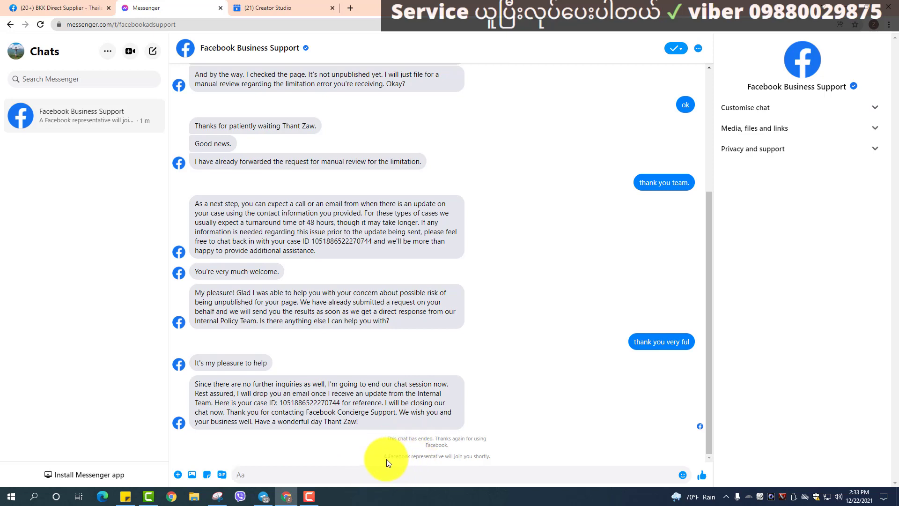
pyautogui.moveTo(385, 459); pyautogui.dragTo(479, 466)
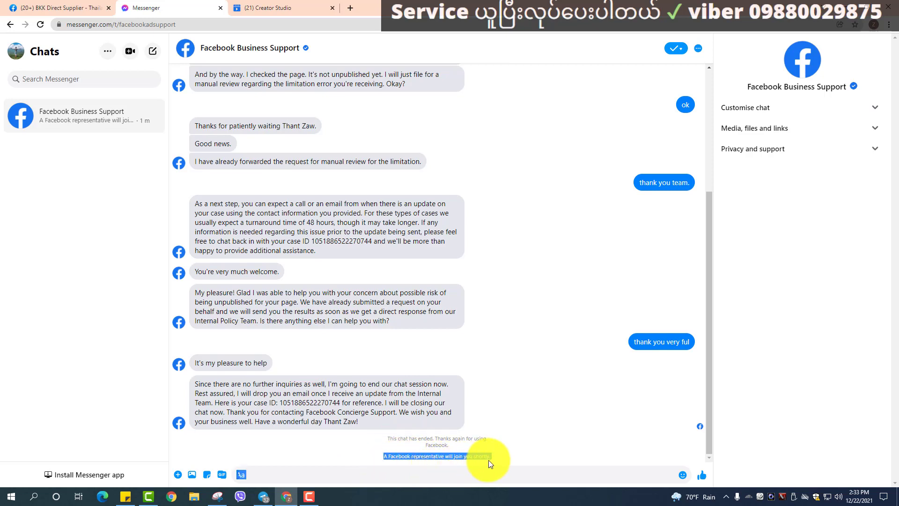
pyautogui.click(271, 477)
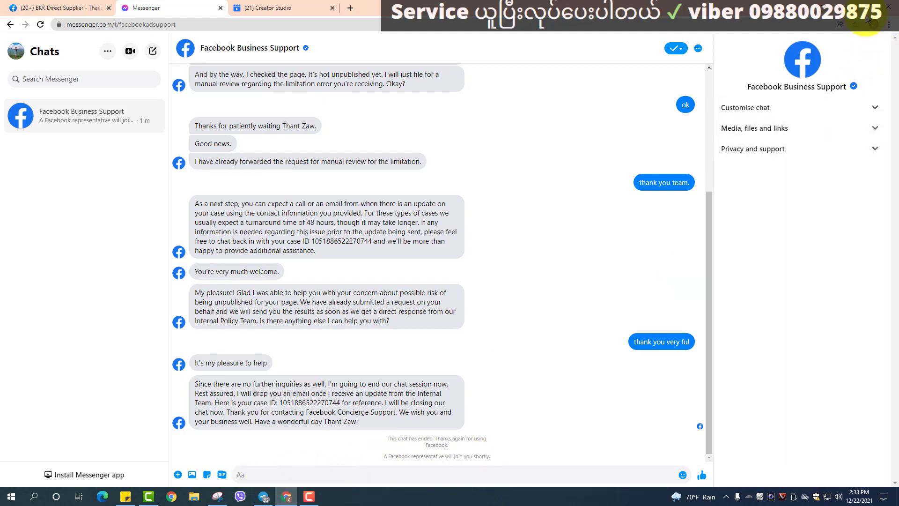
pyautogui.click(867, 7)
# Copy the prepared appeal from Sticky Notes and send it in the support chat.
pyautogui.click(796, 21)
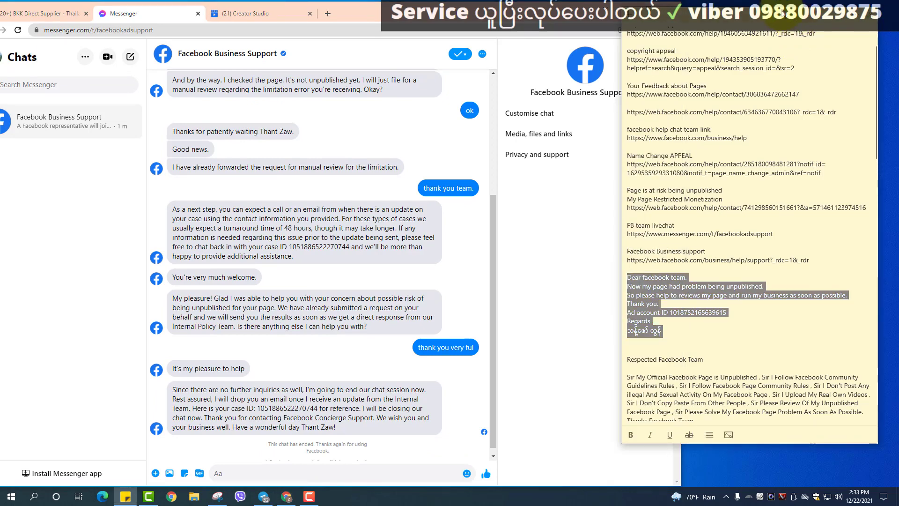
pyautogui.rightClick(684, 280)
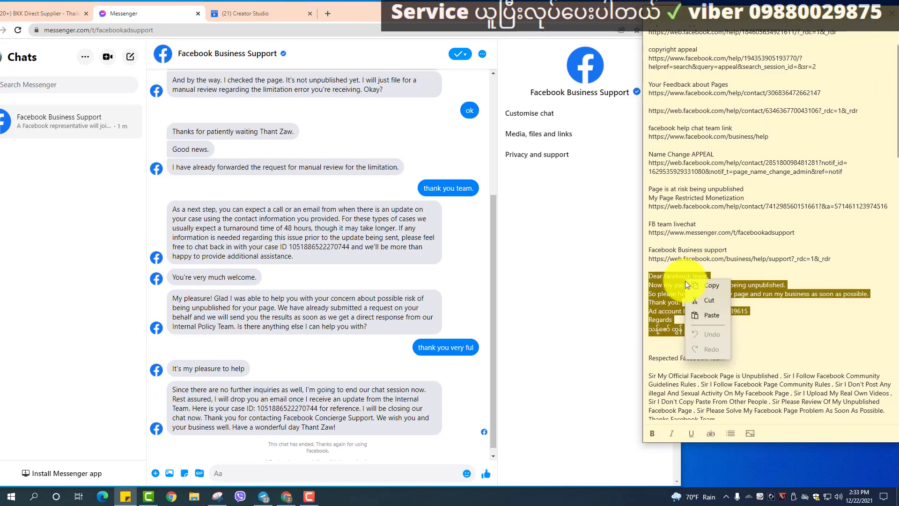
pyautogui.click(689, 288)
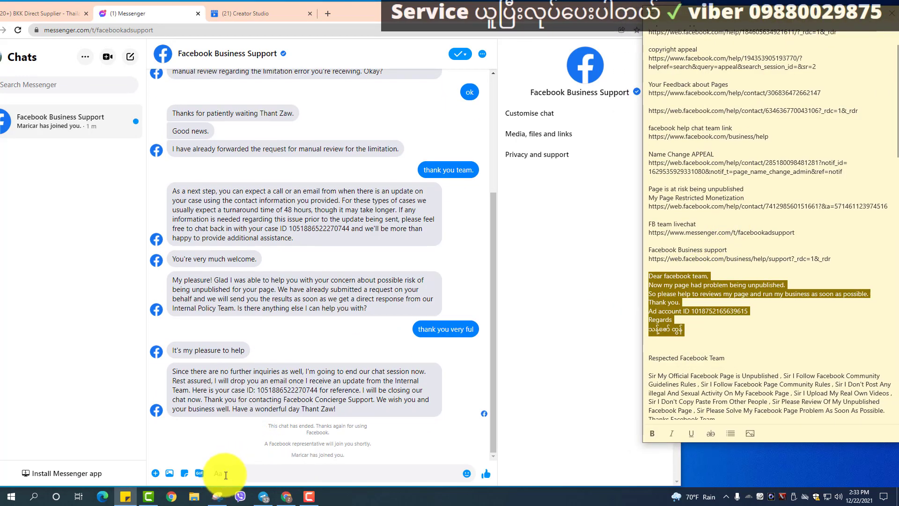
pyautogui.click(223, 474)
pyautogui.rightClick(226, 473)
pyautogui.click(237, 401)
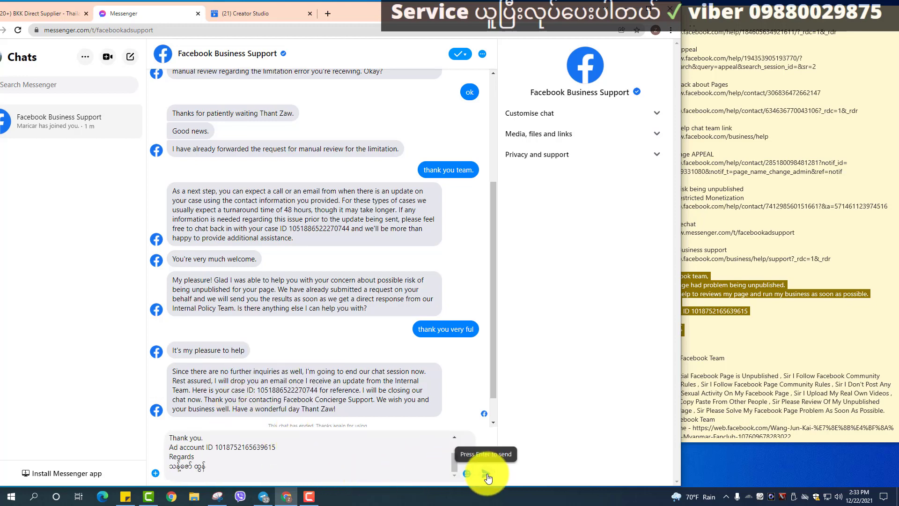
pyautogui.click(485, 474)
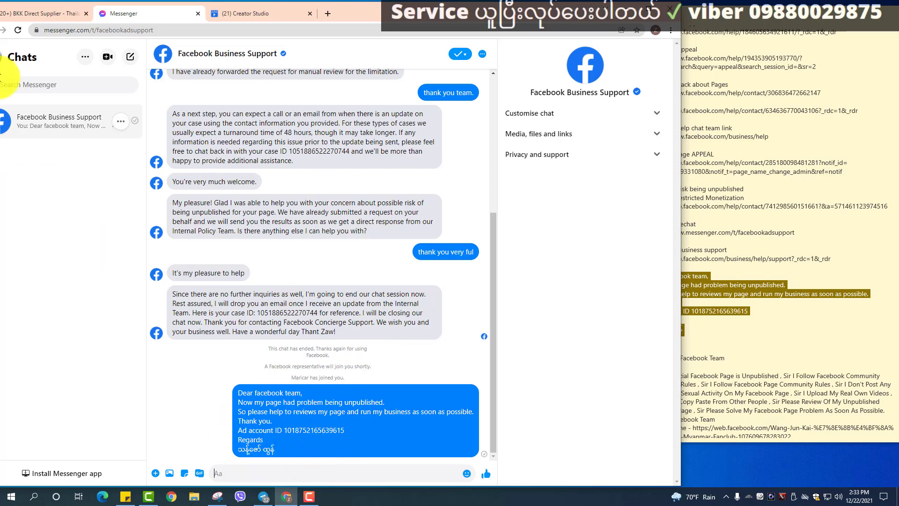
# Check the BKK Direct Supplier page's warning, then reply 'yes' to the representative.
pyautogui.click(44, 12)
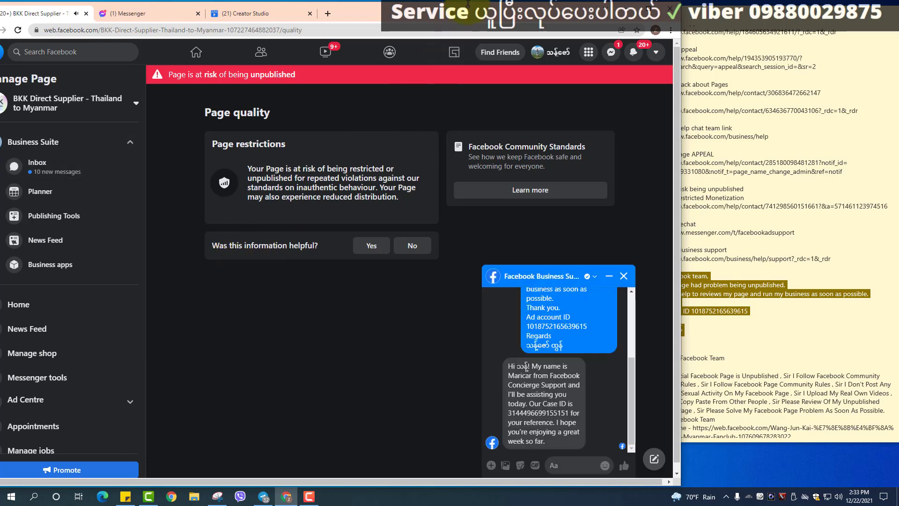
pyautogui.moveTo(515, 2); pyautogui.dragTo(515, 15)
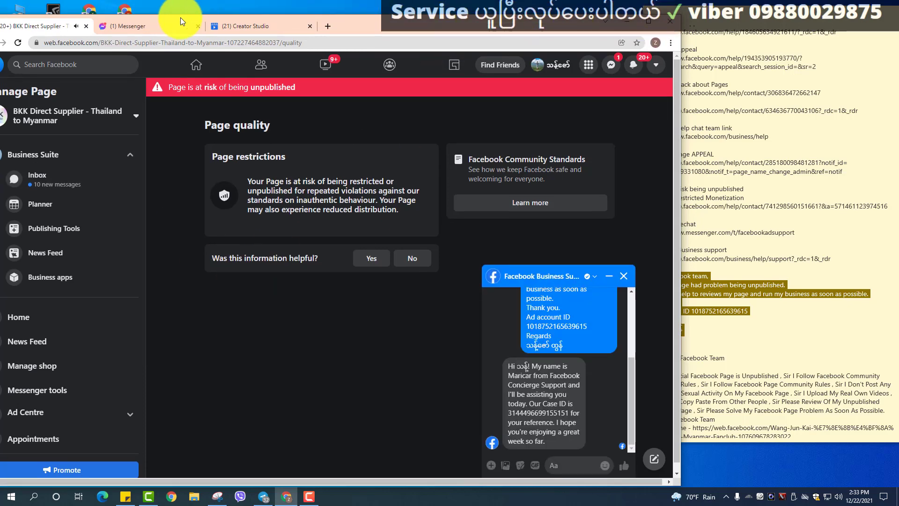
pyautogui.click(152, 29)
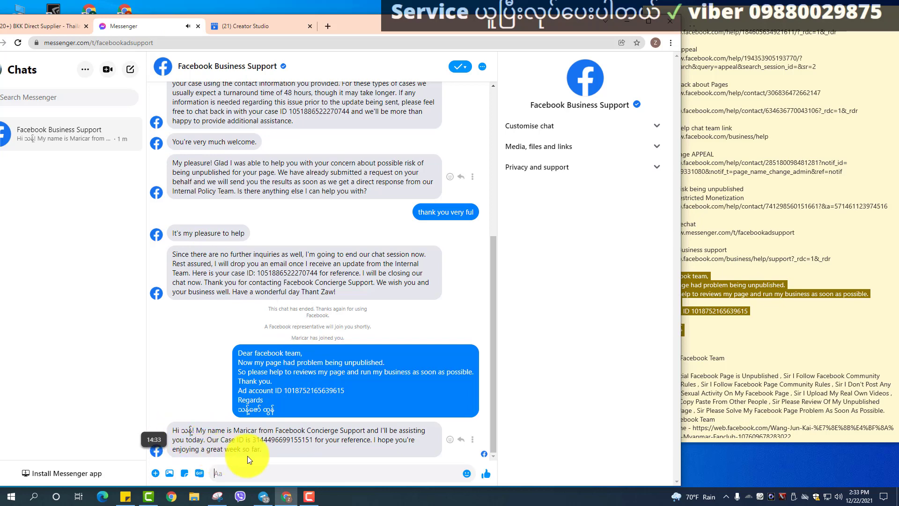
pyautogui.click(249, 469)
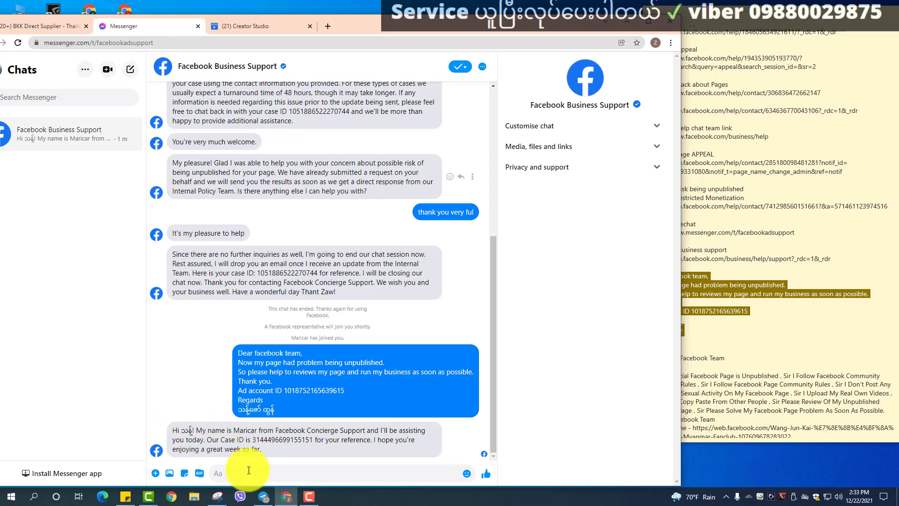
pyautogui.write('yes')
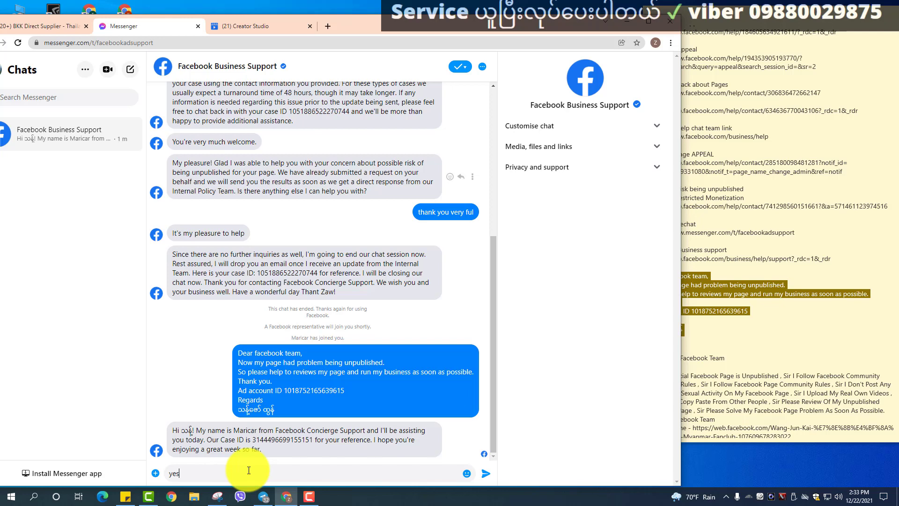
pyautogui.click(485, 473)
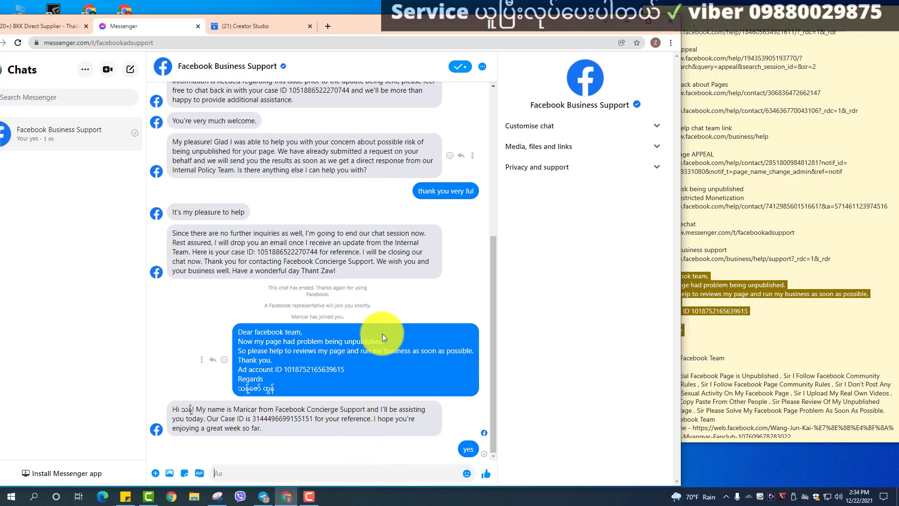
# Scroll through the Business Support chat to review the conversation.
pyautogui.scroll(15, 382, 333)
pyautogui.scroll(3, 389, 322)
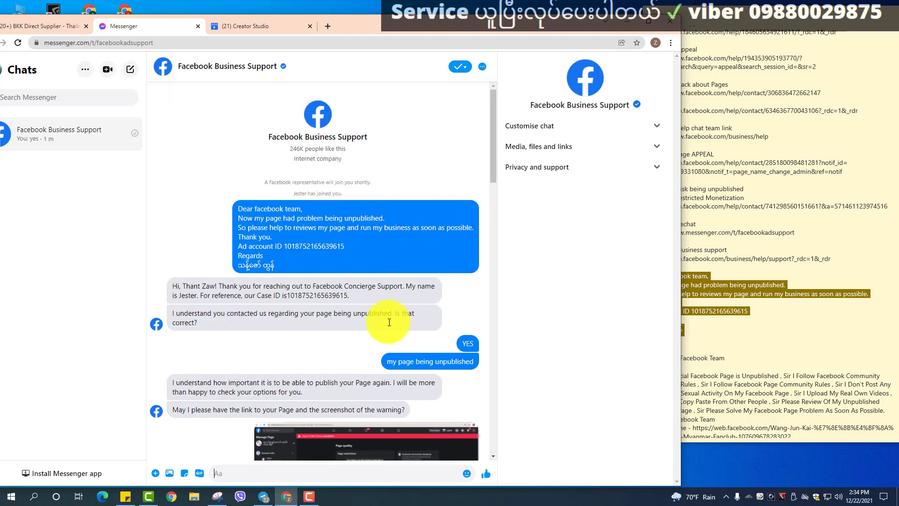
pyautogui.scroll(-15, 389, 321)
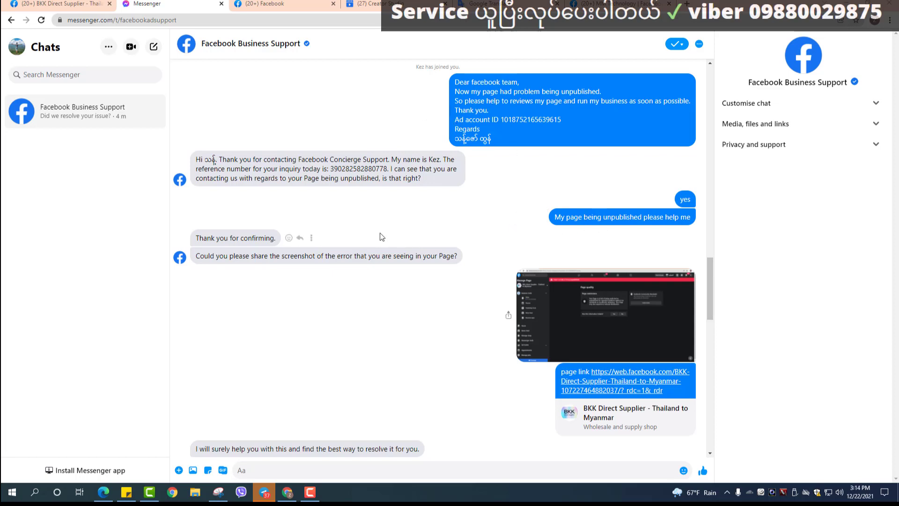
pyautogui.scroll(-2, 396, 235)
pyautogui.scroll(-2, 396, 235)
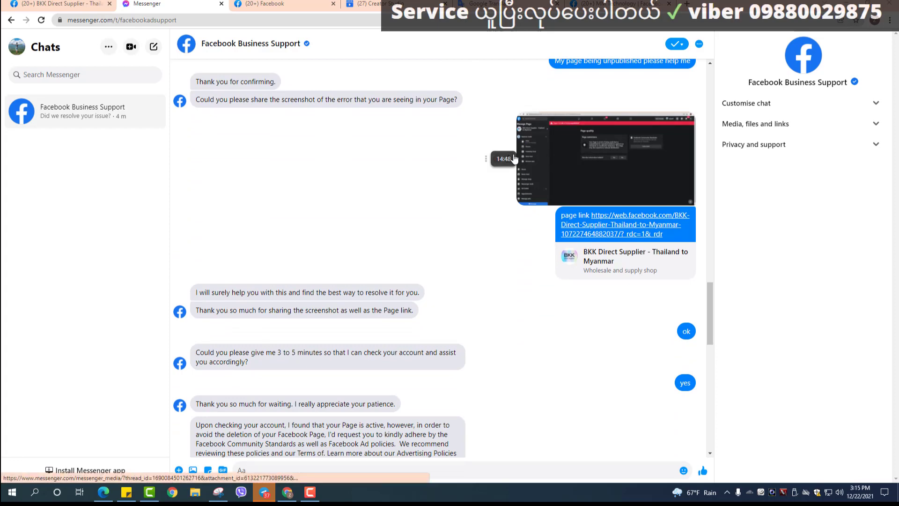
pyautogui.scroll(-4, 468, 169)
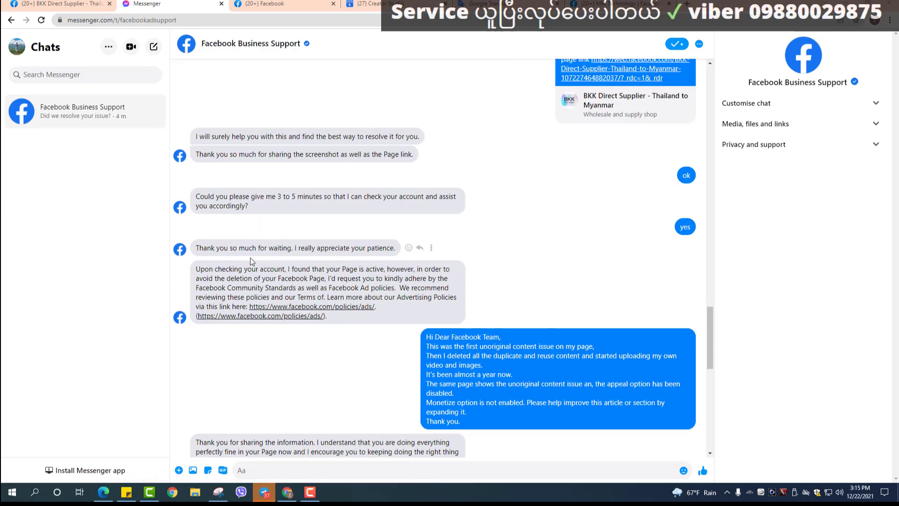
pyautogui.scroll(-2, 328, 290)
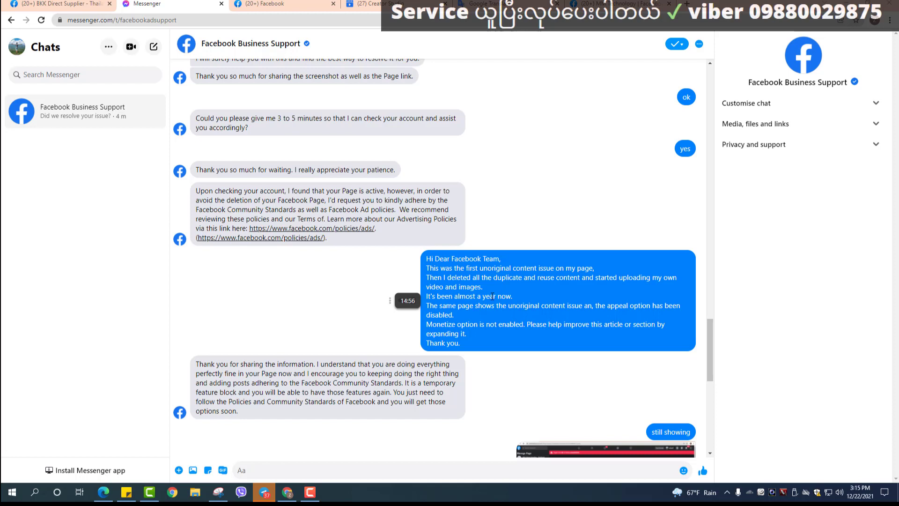
pyautogui.scroll(-2, 510, 314)
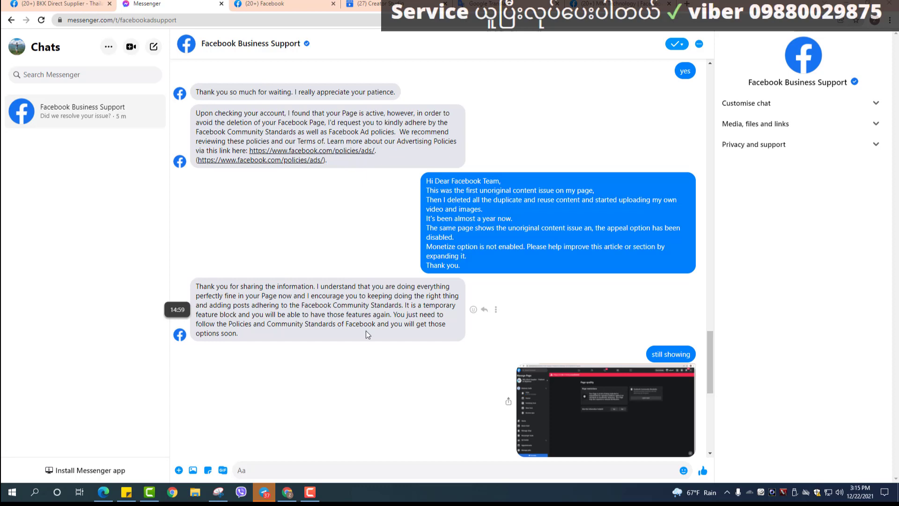
pyautogui.scroll(-2, 563, 355)
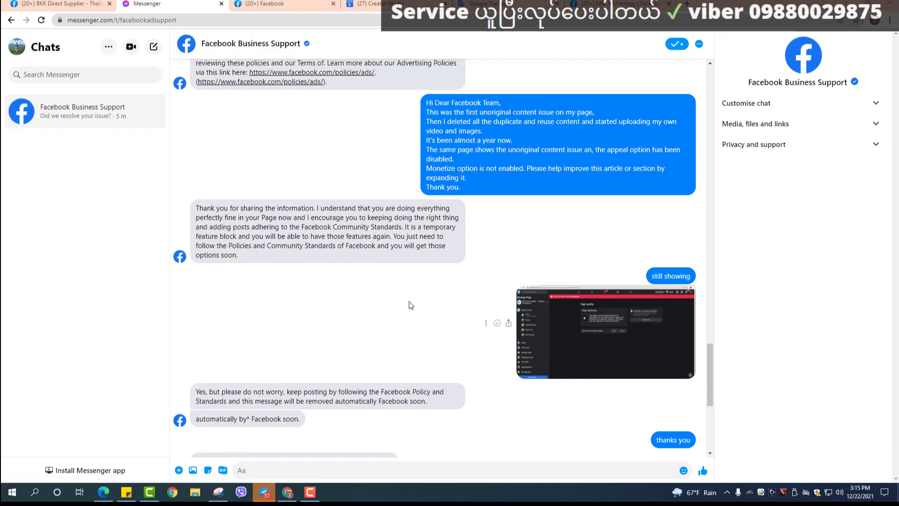
pyautogui.scroll(-3, 408, 303)
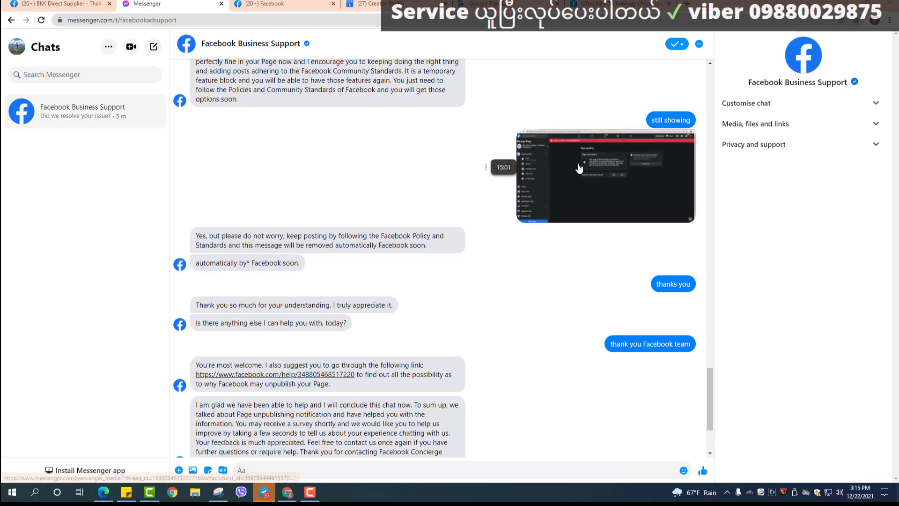
pyautogui.scroll(-3, 413, 254)
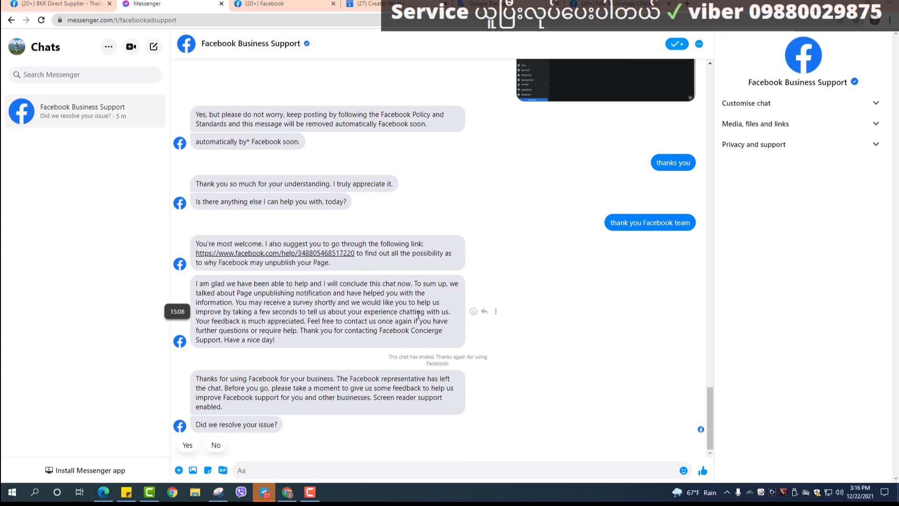
pyautogui.scroll(3, 503, 259)
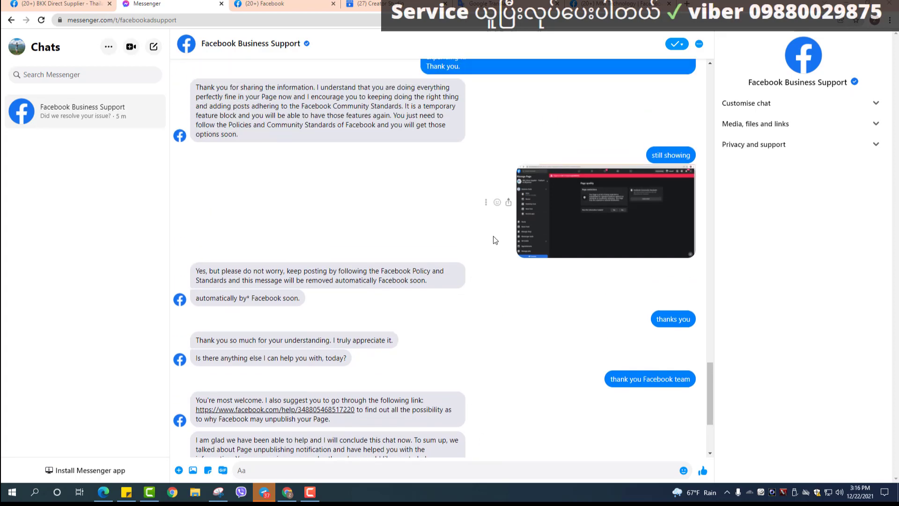